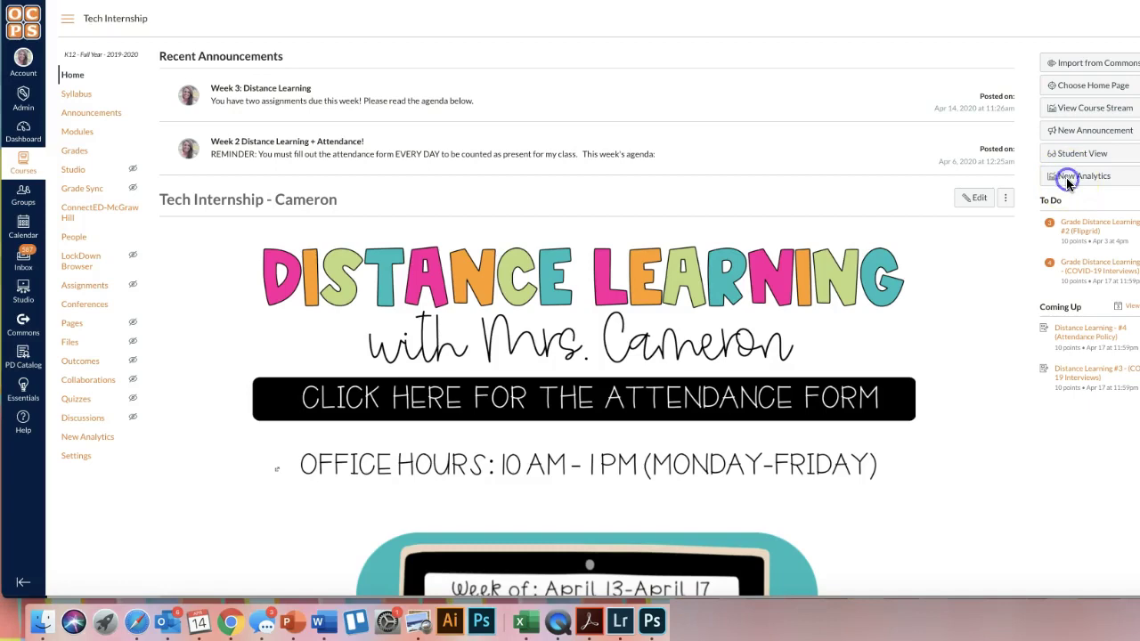
# Open Tech Internship's New Analytics, glance at weekly activity, then show the per-student grades and activity table.
pyautogui.click(1066, 177)
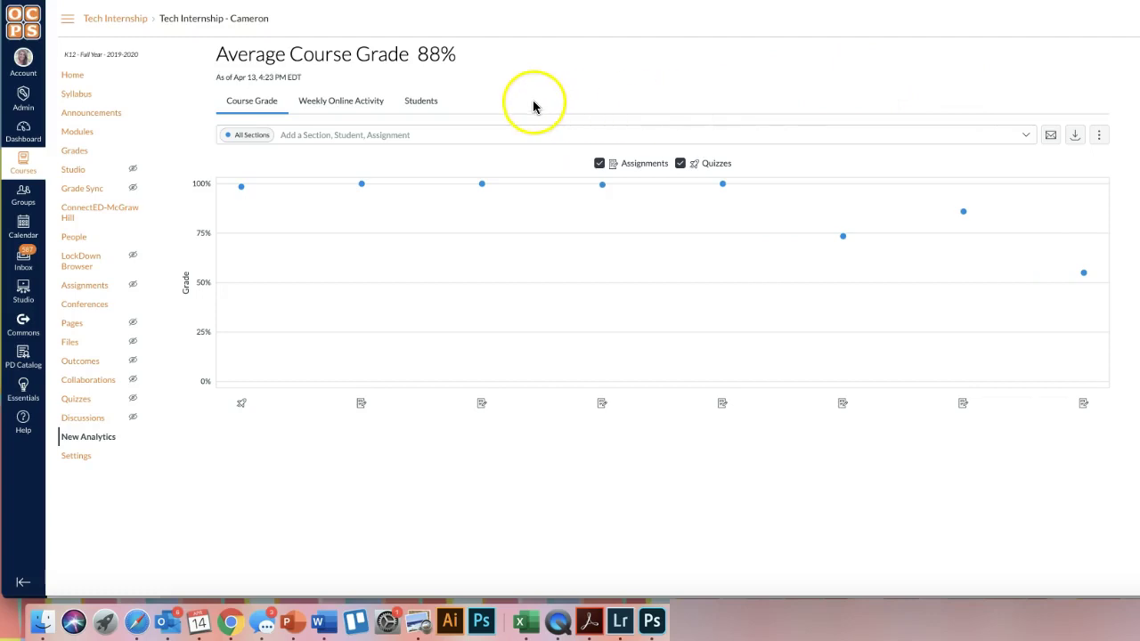
pyautogui.click(334, 112)
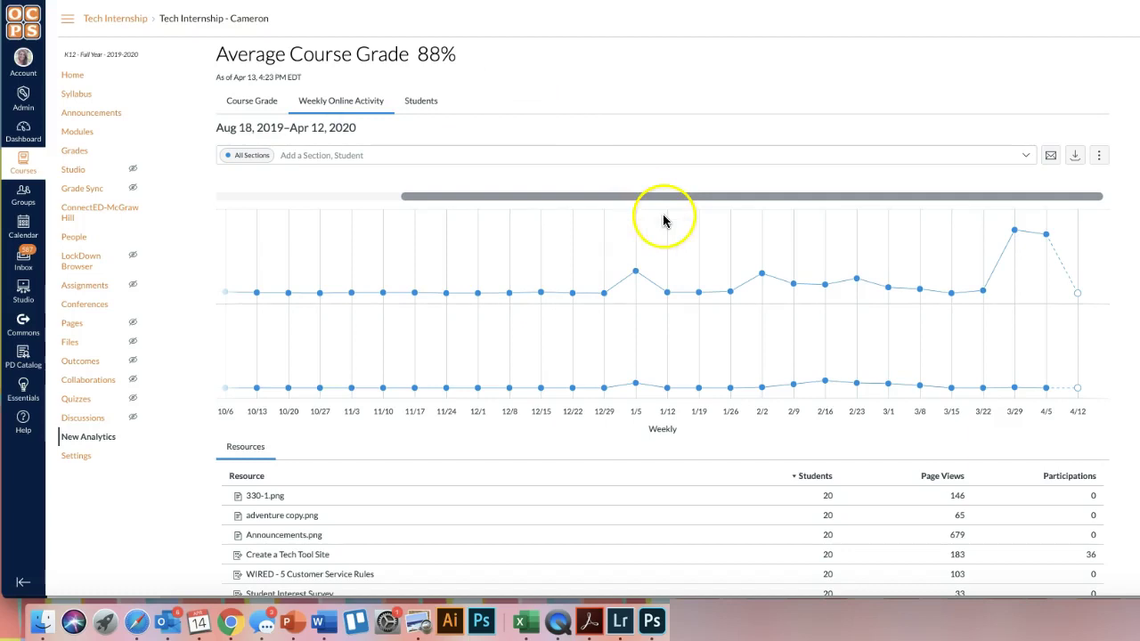
pyautogui.moveTo(636, 273)
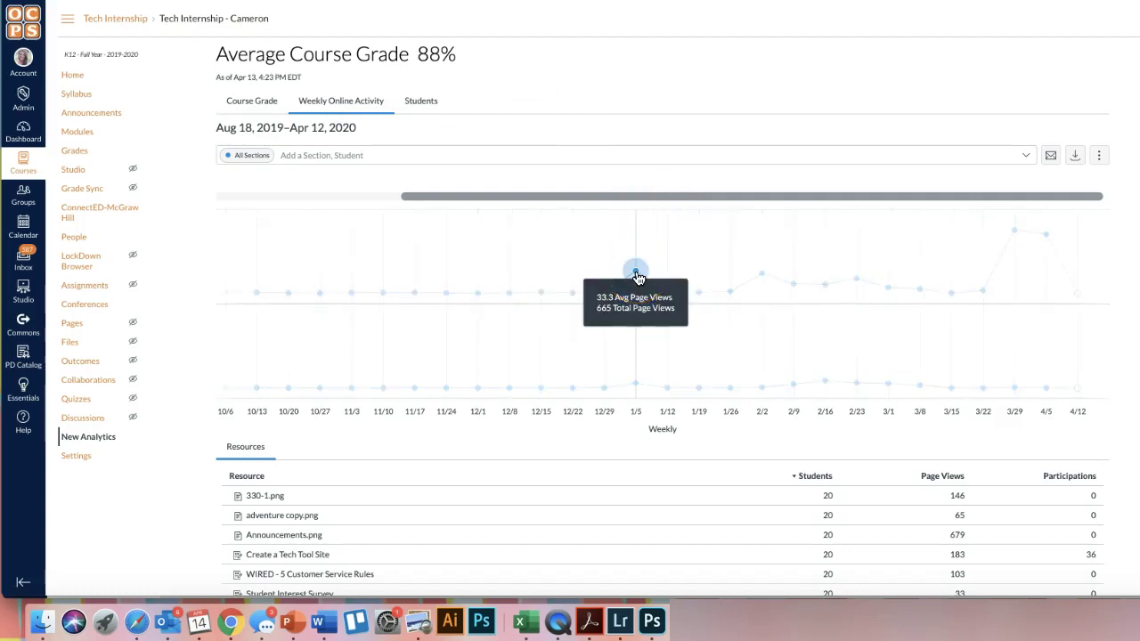
pyautogui.moveTo(636, 388)
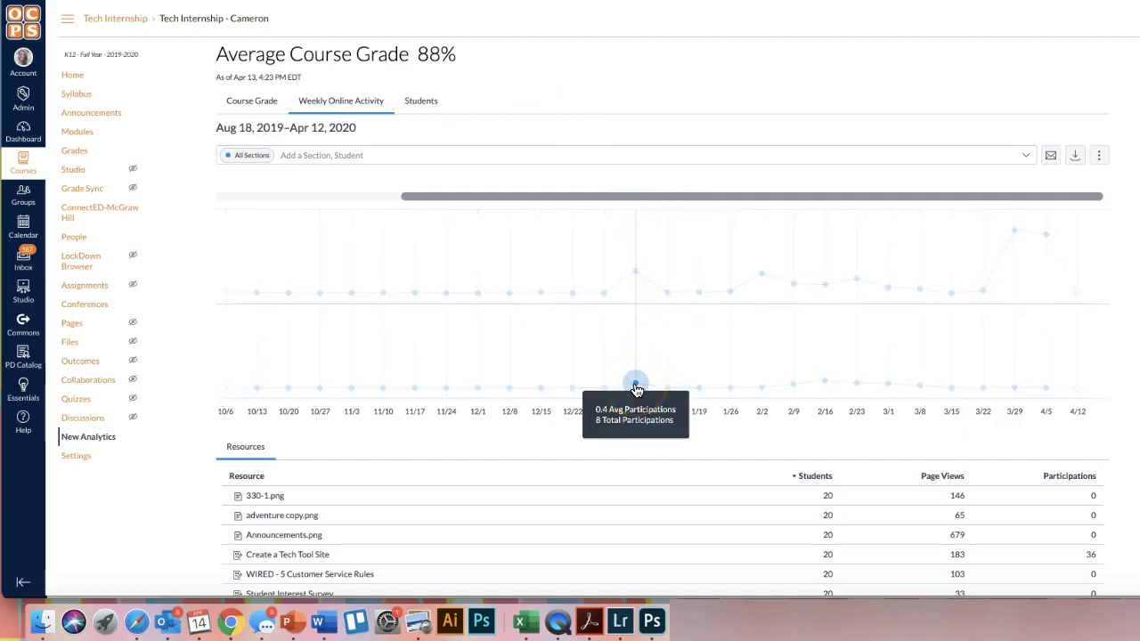
pyautogui.click(423, 102)
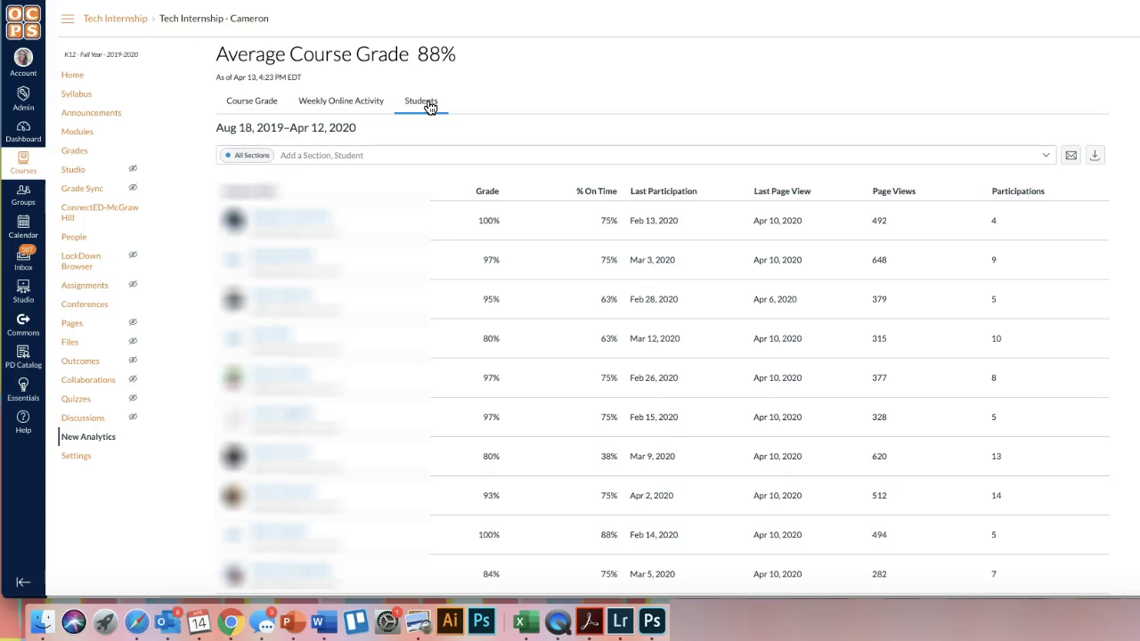
# Switch back to the Weekly Online Activity chart and its Resources page-views table.
pyautogui.click(349, 103)
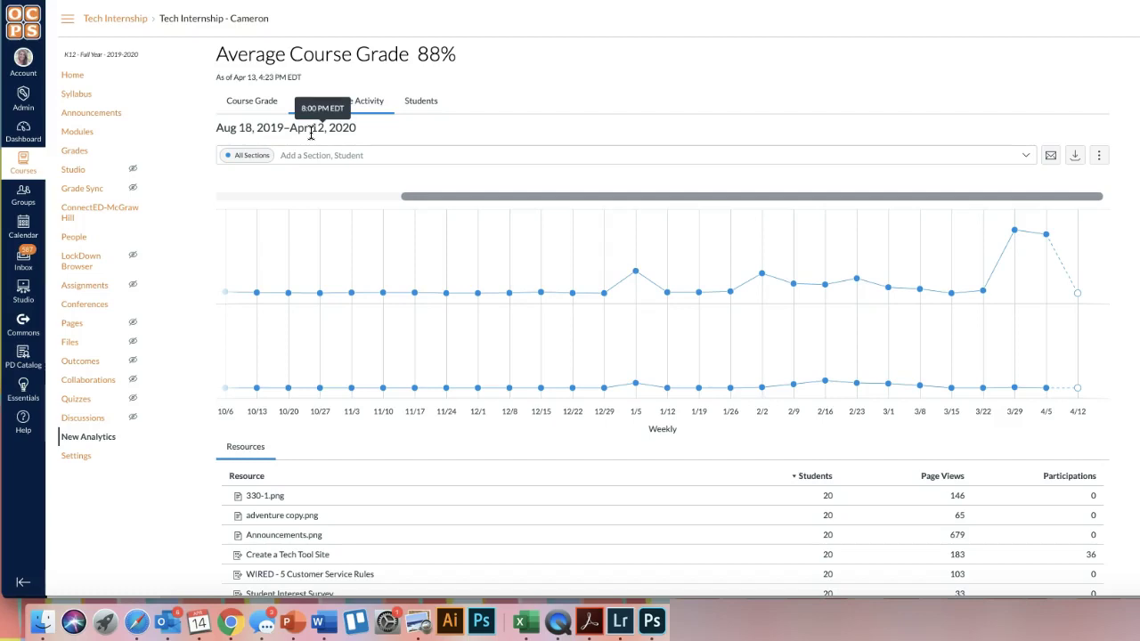
pyautogui.click(807, 129)
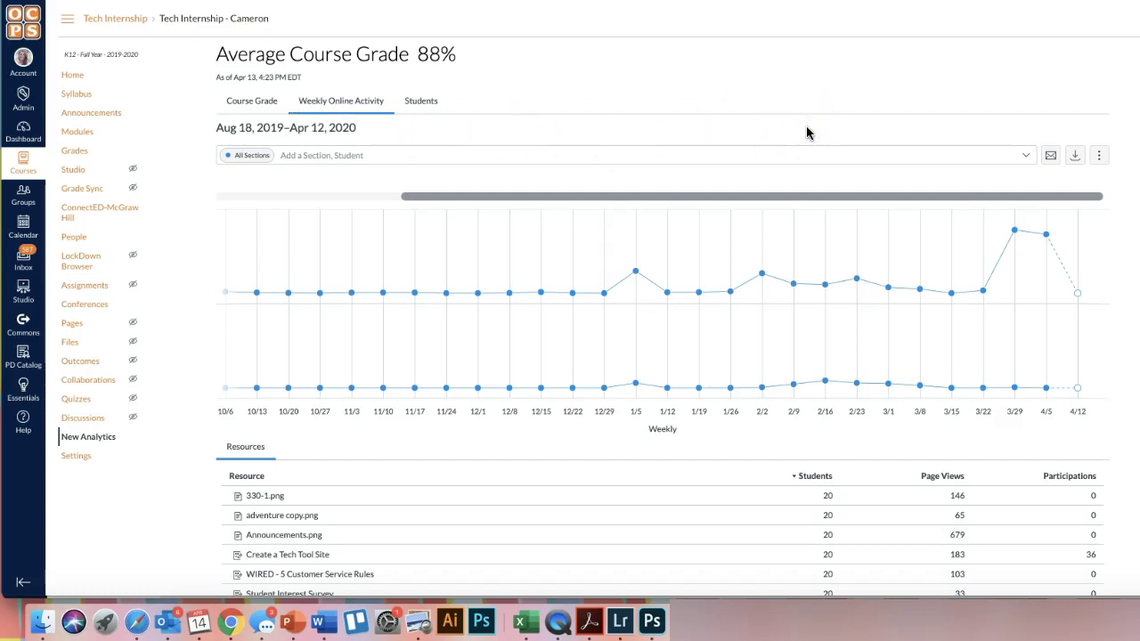
pyautogui.click(746, 156)
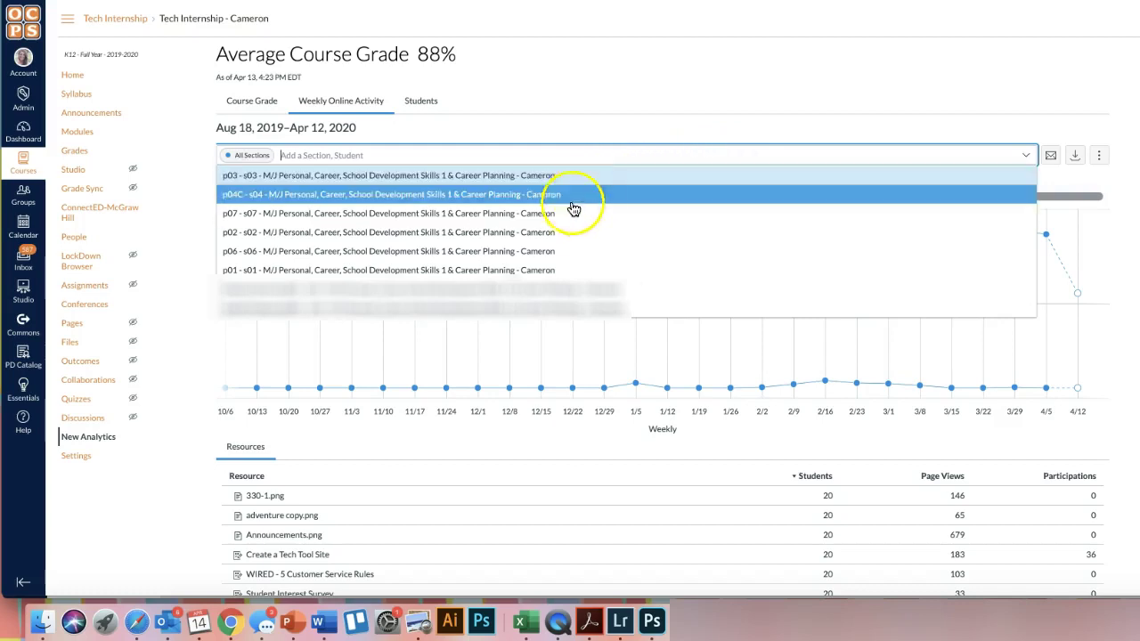
pyautogui.click(552, 258)
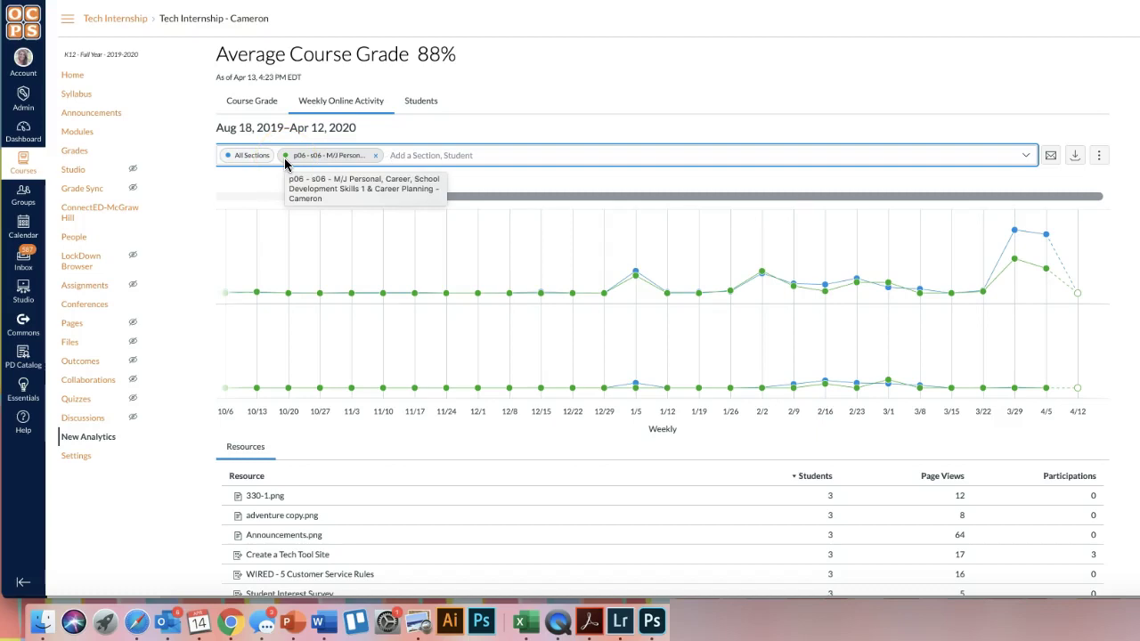
pyautogui.click(375, 155)
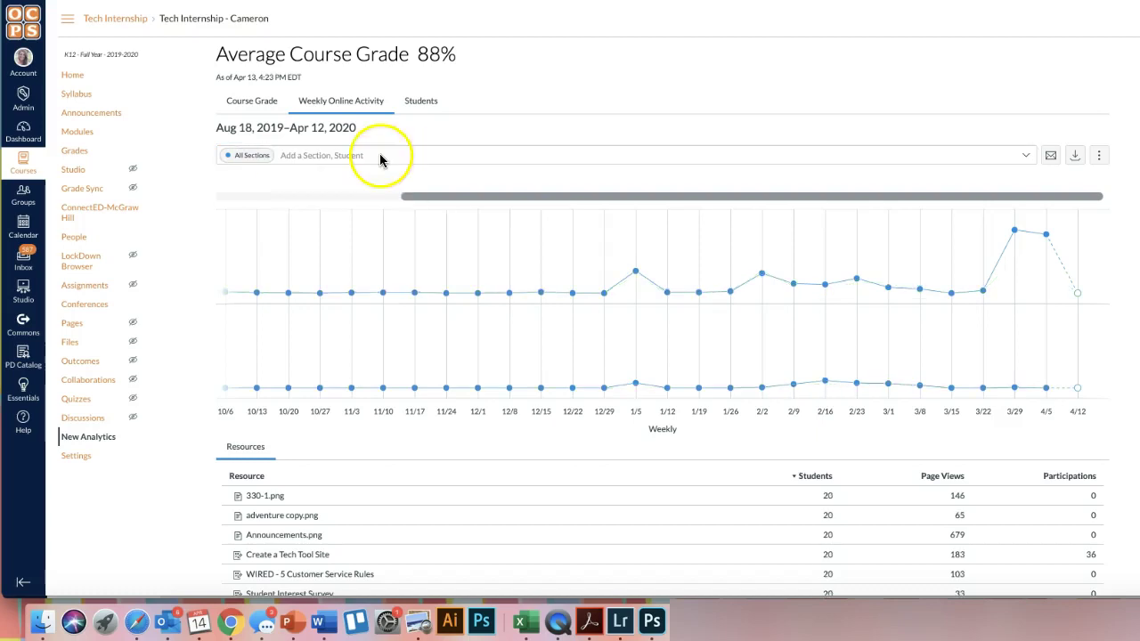
pyautogui.click(361, 106)
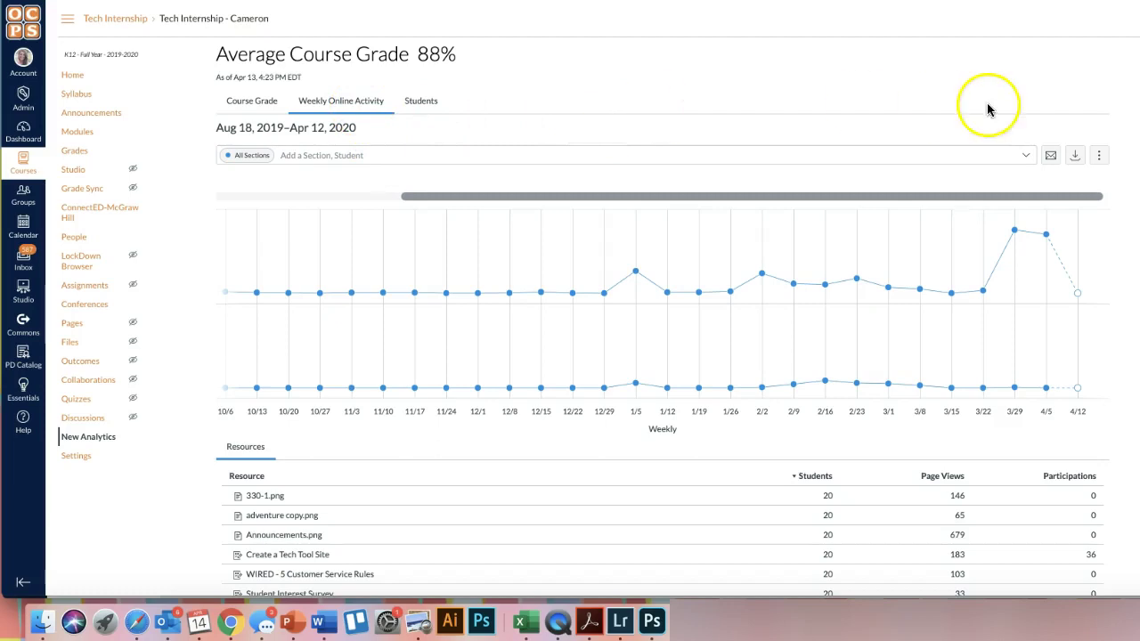
# Open the Message Students Who dialog and try its criteria, ending on Didn't View with 0 recipients.
pyautogui.click(1050, 158)
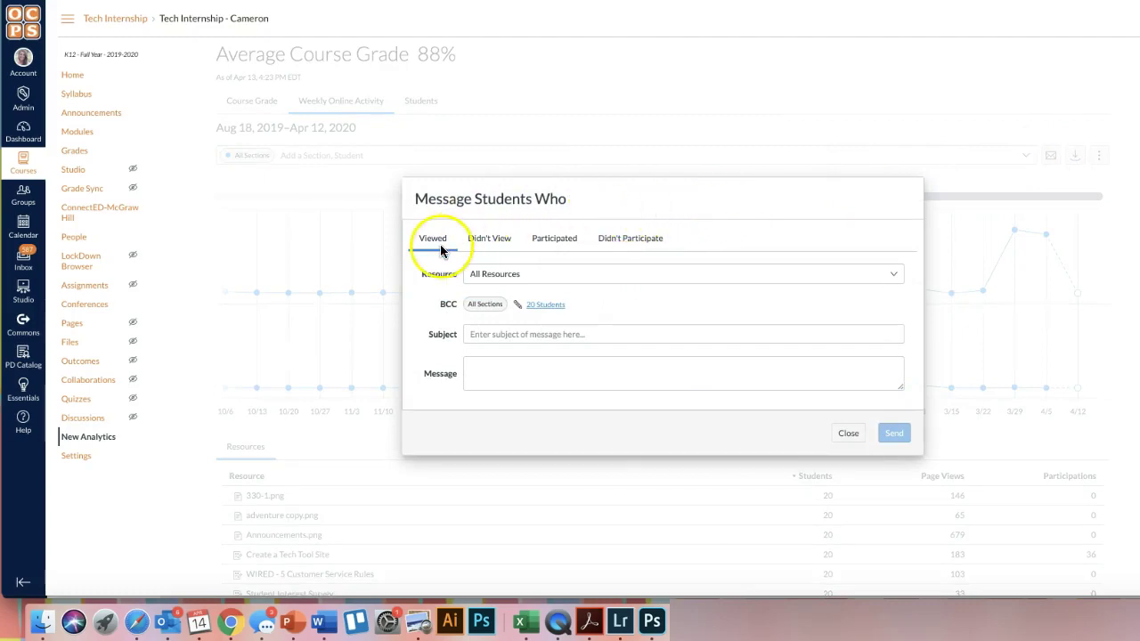
pyautogui.click(489, 245)
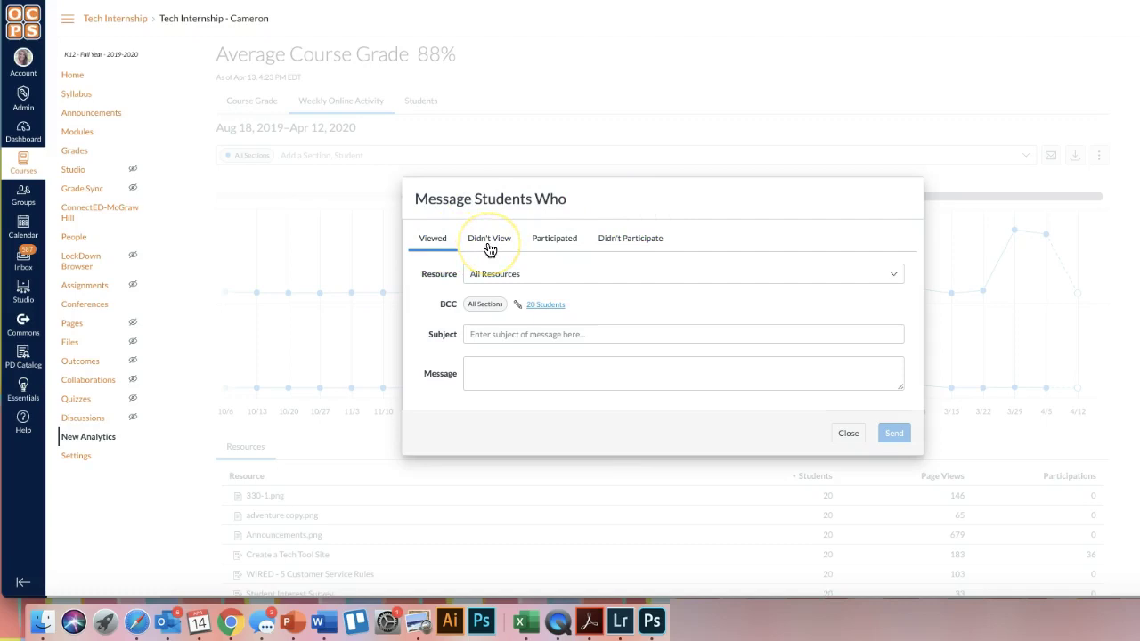
pyautogui.click(547, 244)
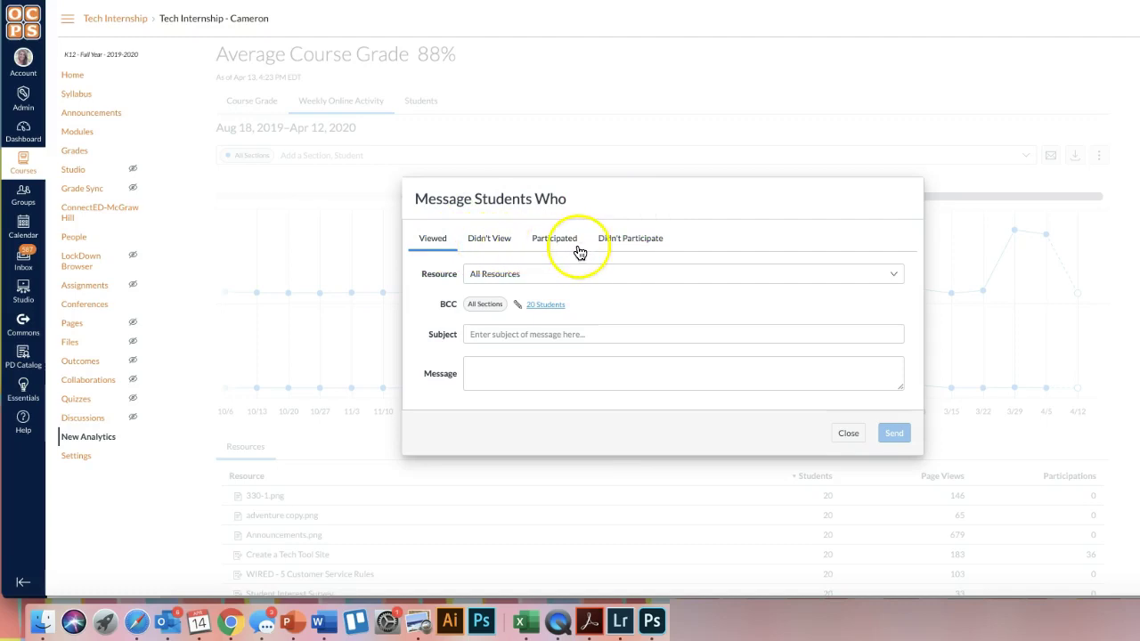
pyautogui.click(634, 243)
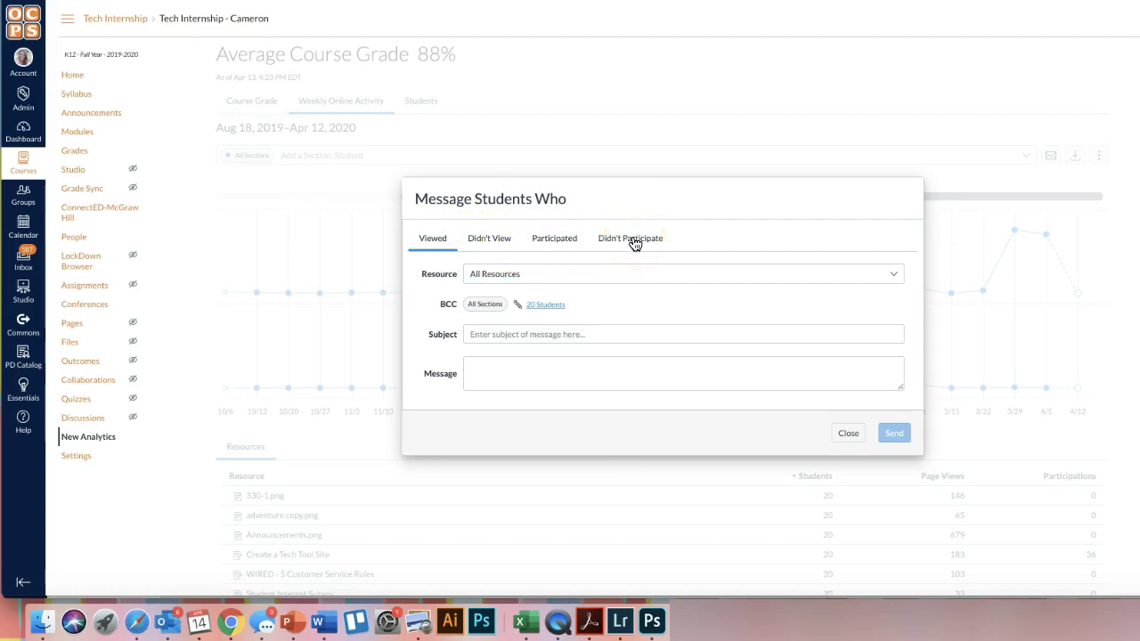
pyautogui.click(677, 235)
pyautogui.click(565, 236)
pyautogui.click(640, 238)
# Target students who didn't view Distance Learning - #1 (Nearpod) and check the single recipient.
pyautogui.click(504, 251)
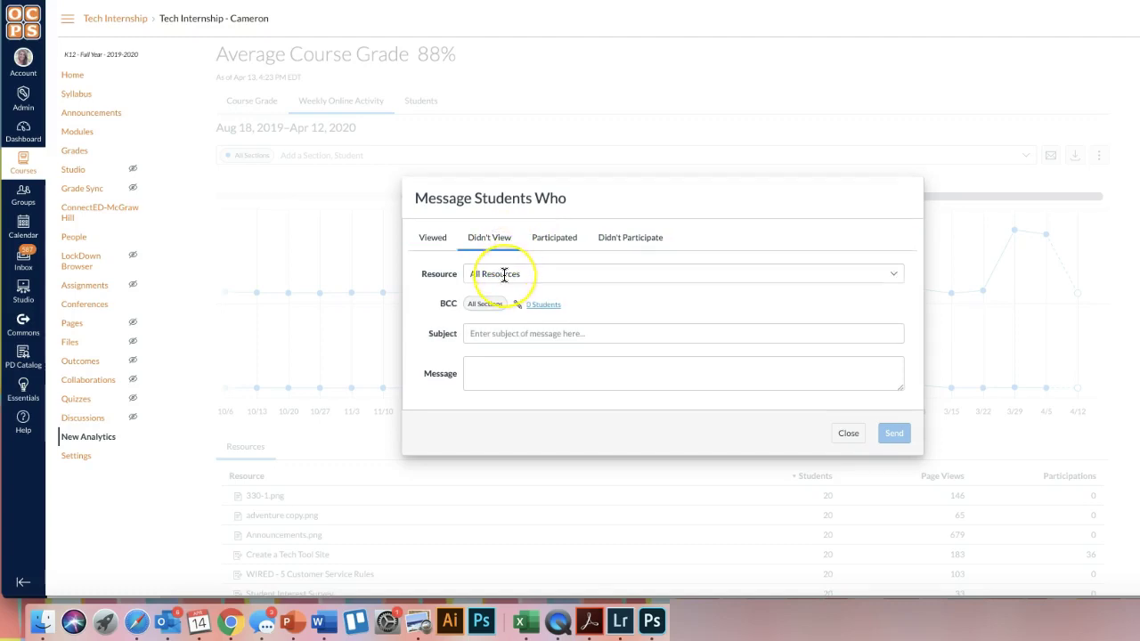
pyautogui.click(504, 273)
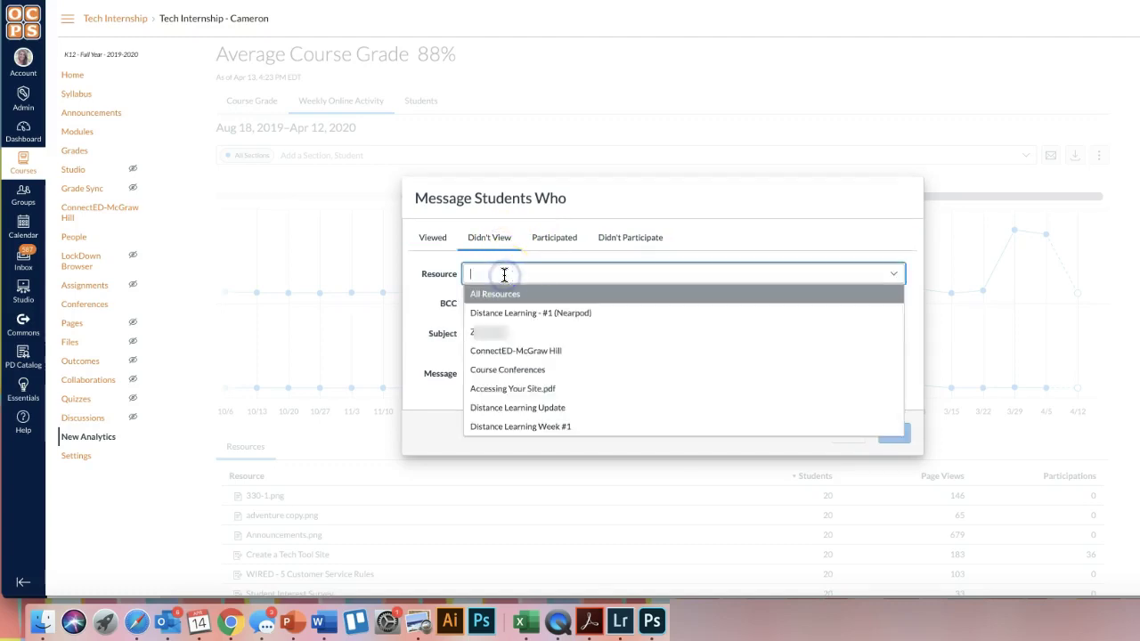
pyautogui.click(508, 312)
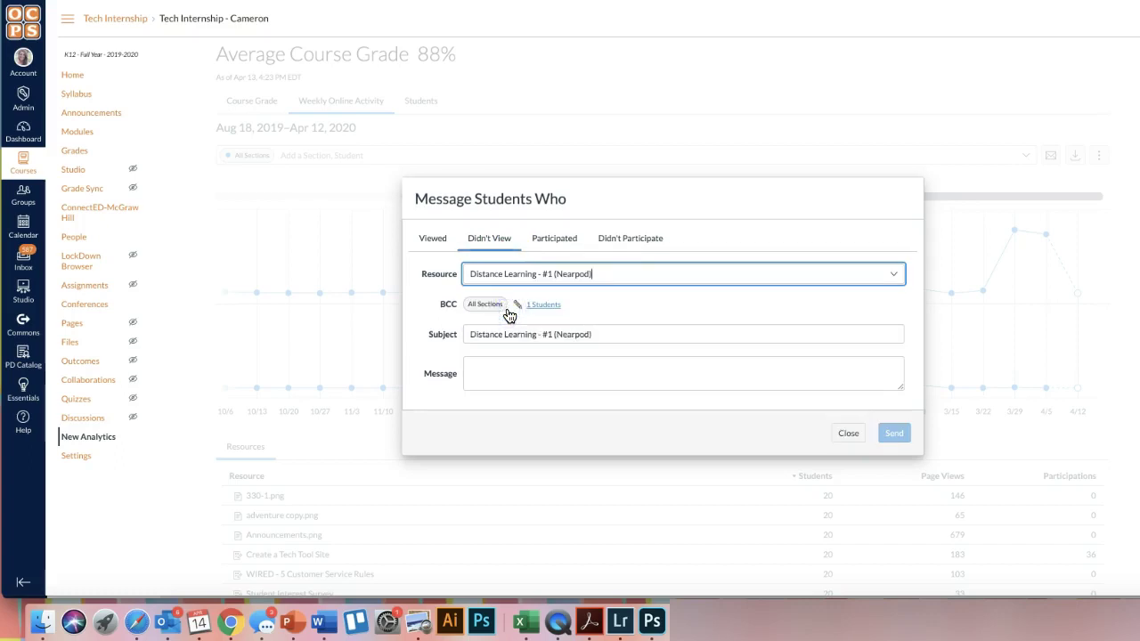
pyautogui.click(617, 282)
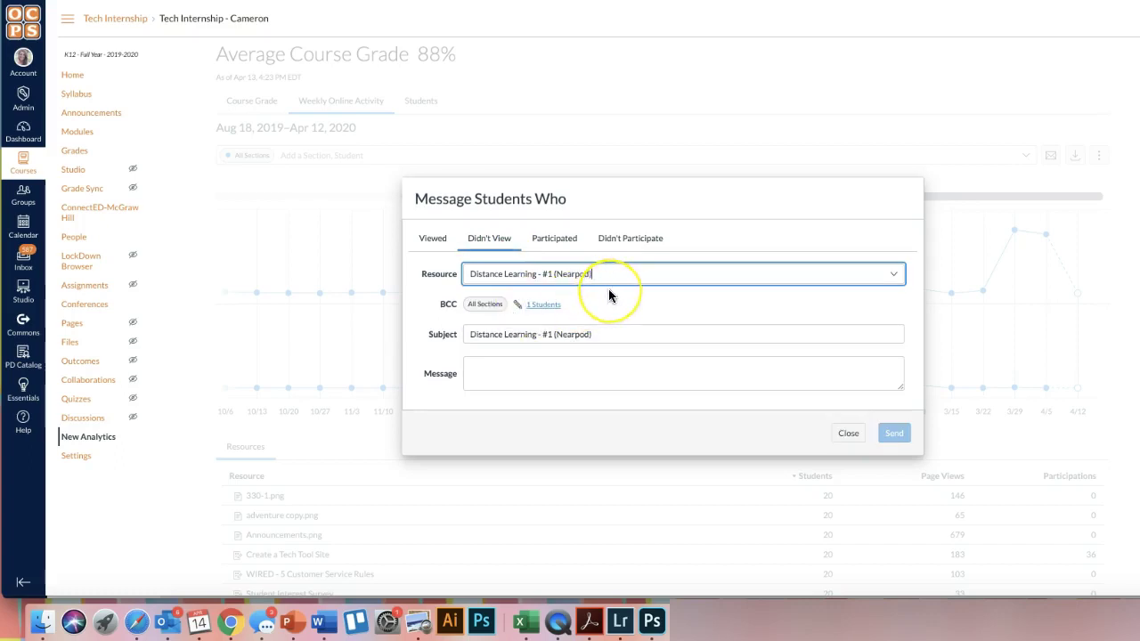
pyautogui.click(543, 306)
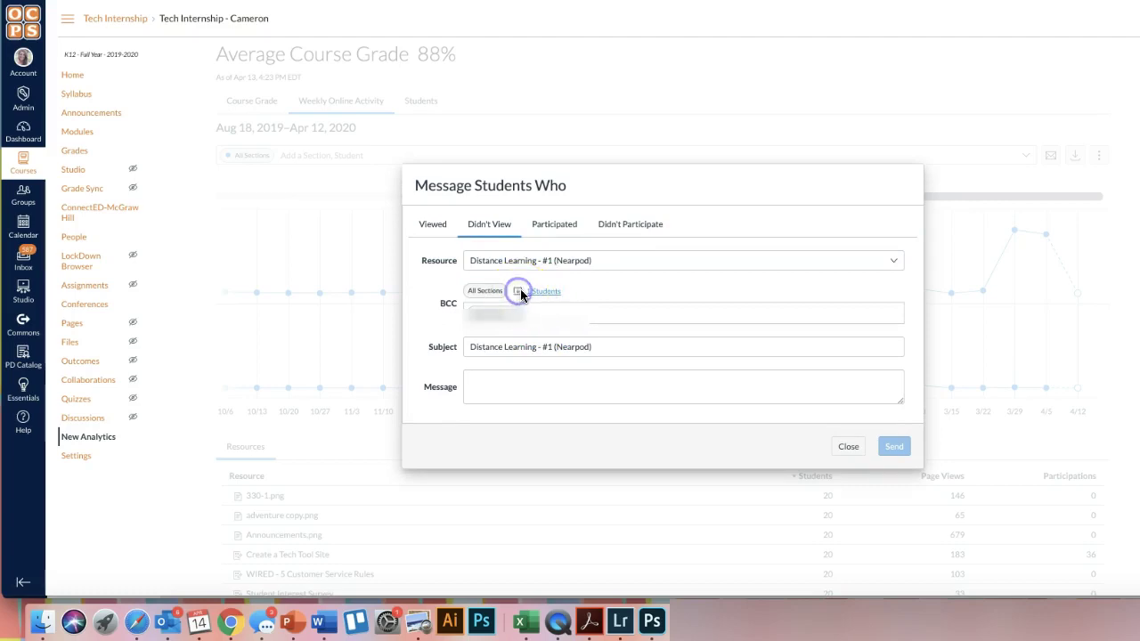
pyautogui.click(540, 293)
# Write 'You need to complete this assignment.' and close the dialog without sending.
pyautogui.click(593, 376)
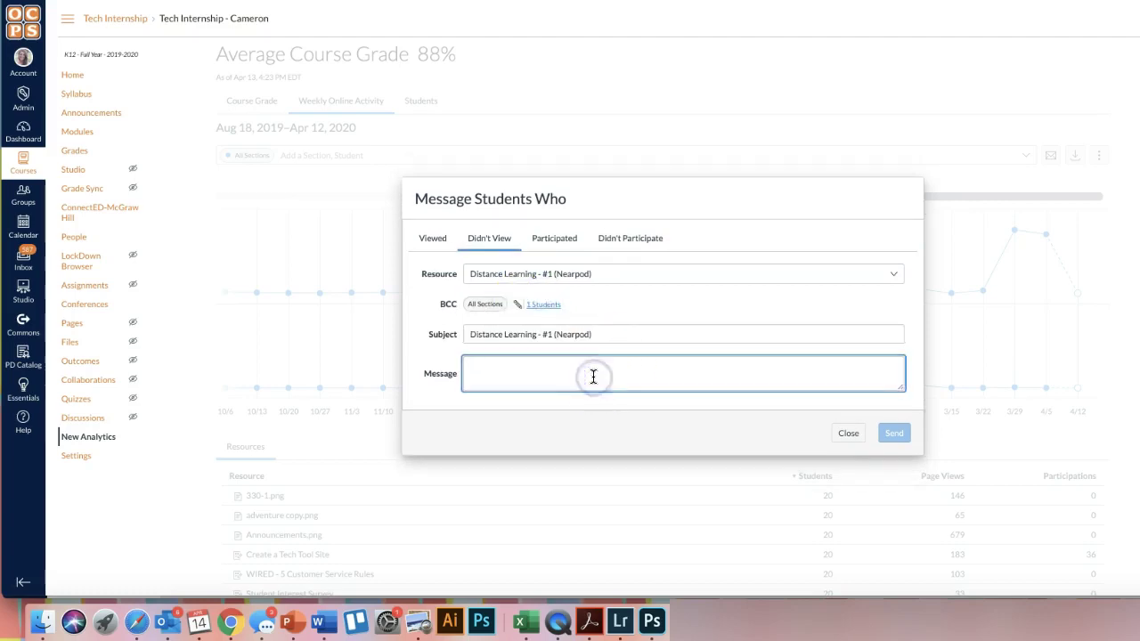
pyautogui.write('You nee')
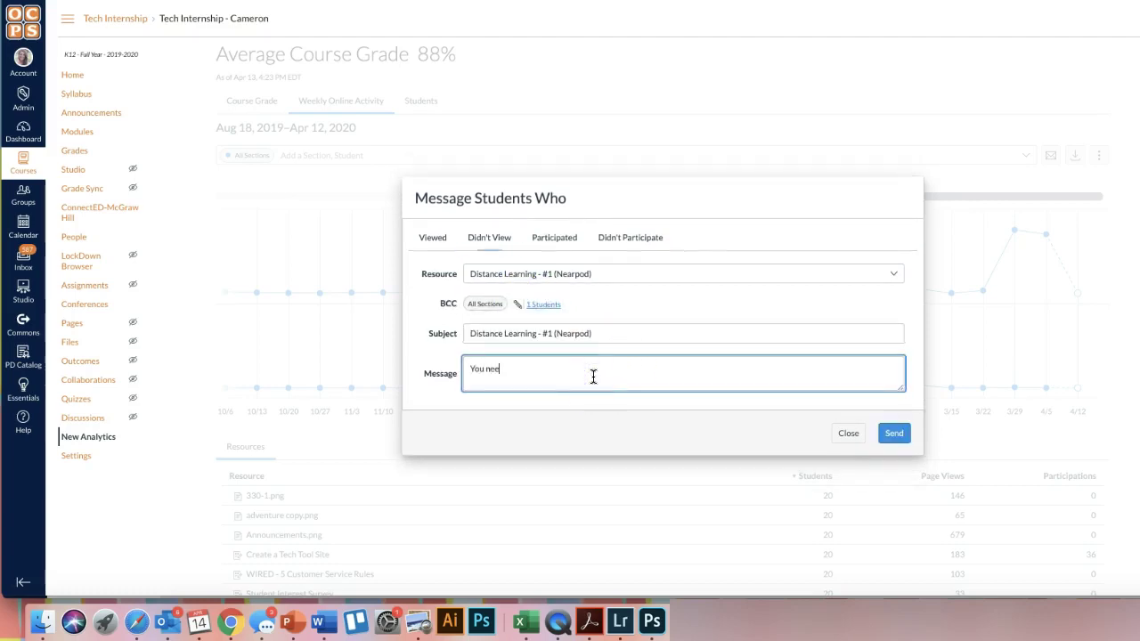
pyautogui.write('d to complete this assignment.')
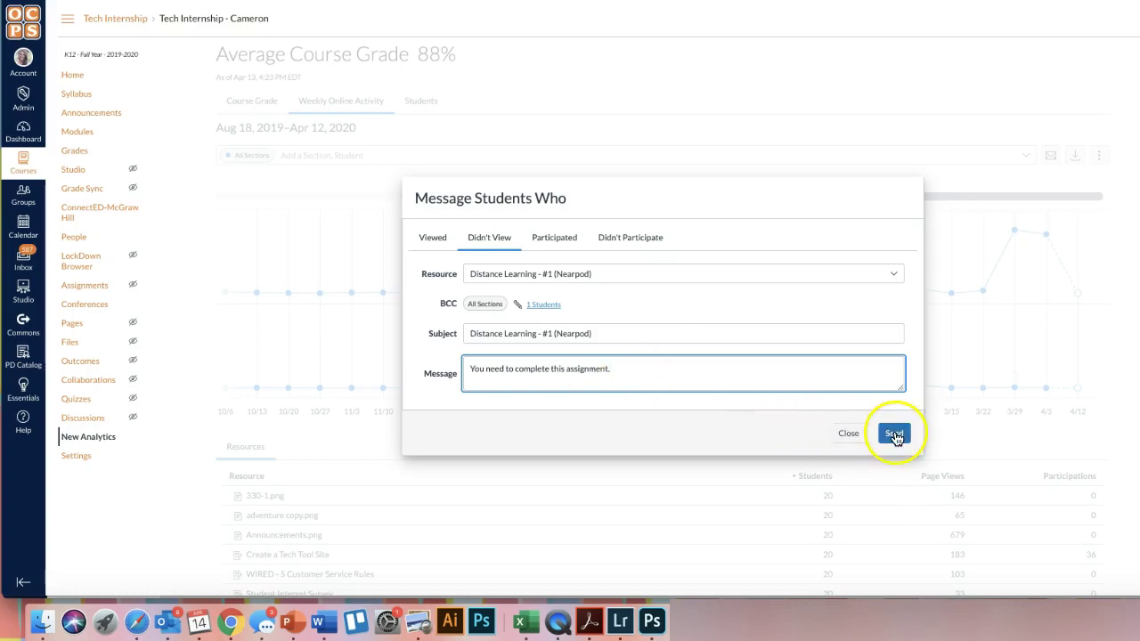
pyautogui.click(848, 433)
# Filter the Students table to section p06, leaving 3 students graded 84%, 88% and 85%.
pyautogui.click(560, 100)
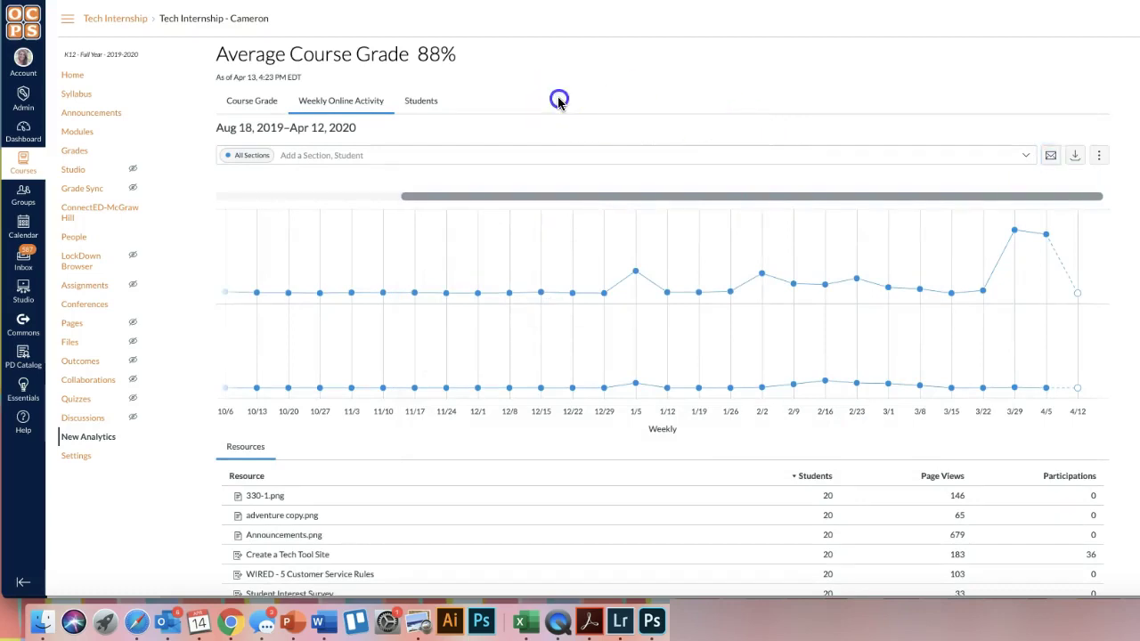
pyautogui.click(422, 109)
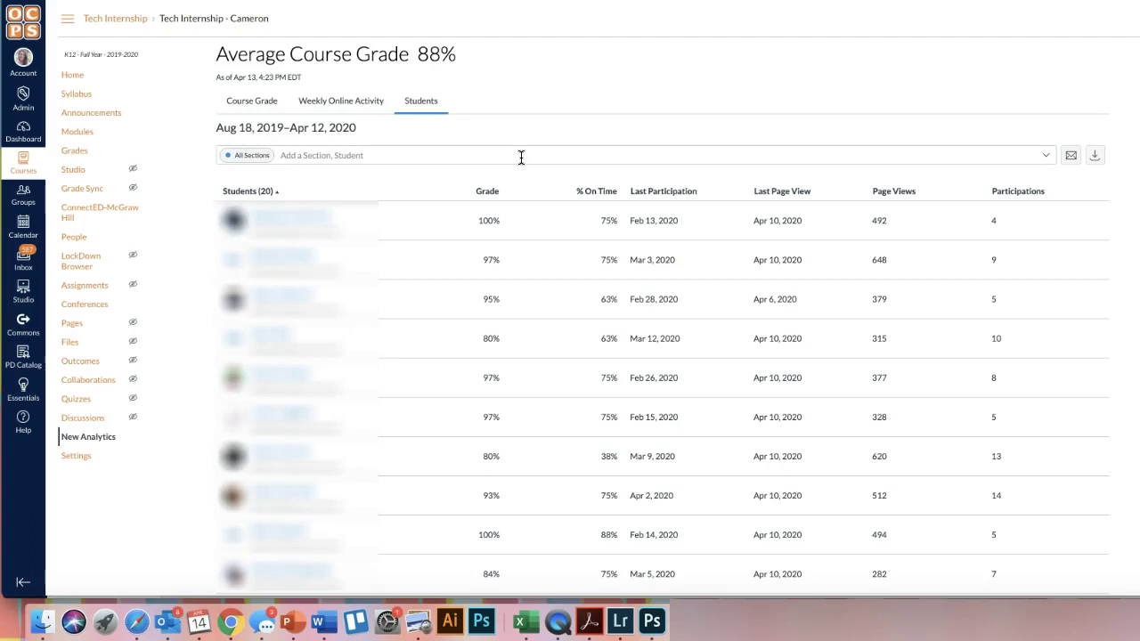
pyautogui.click(521, 157)
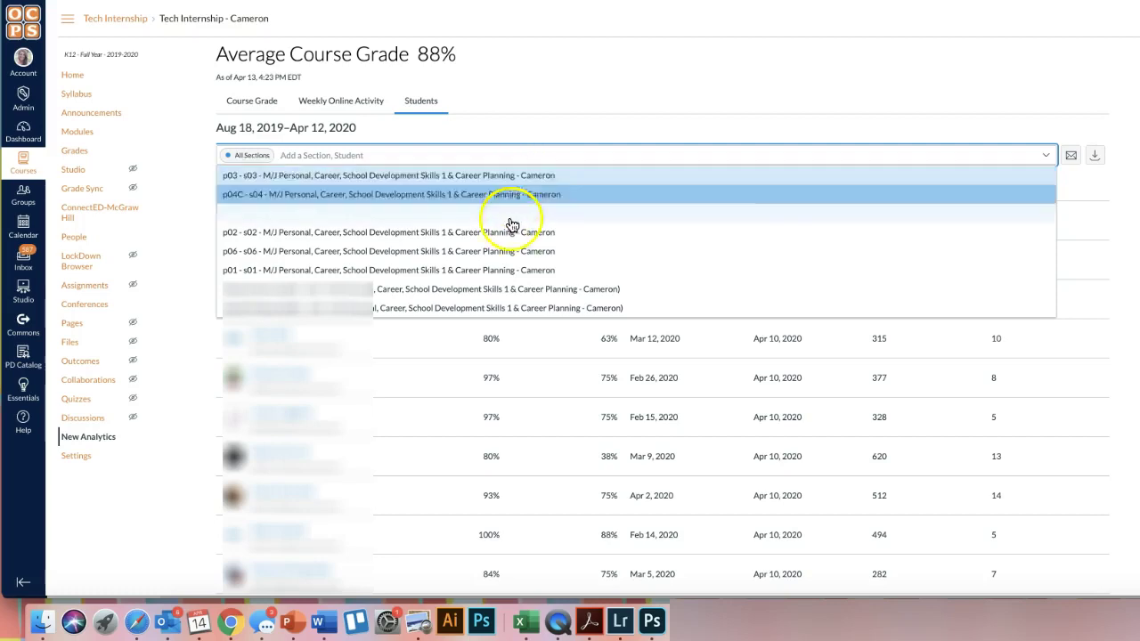
pyautogui.click(503, 251)
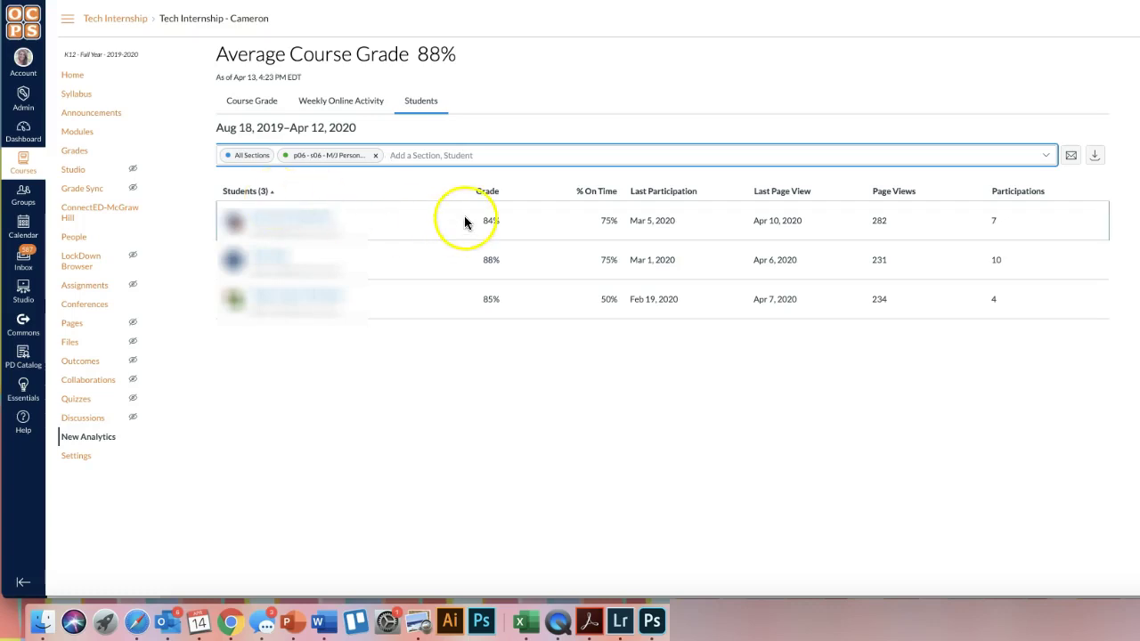
pyautogui.moveTo(794, 197)
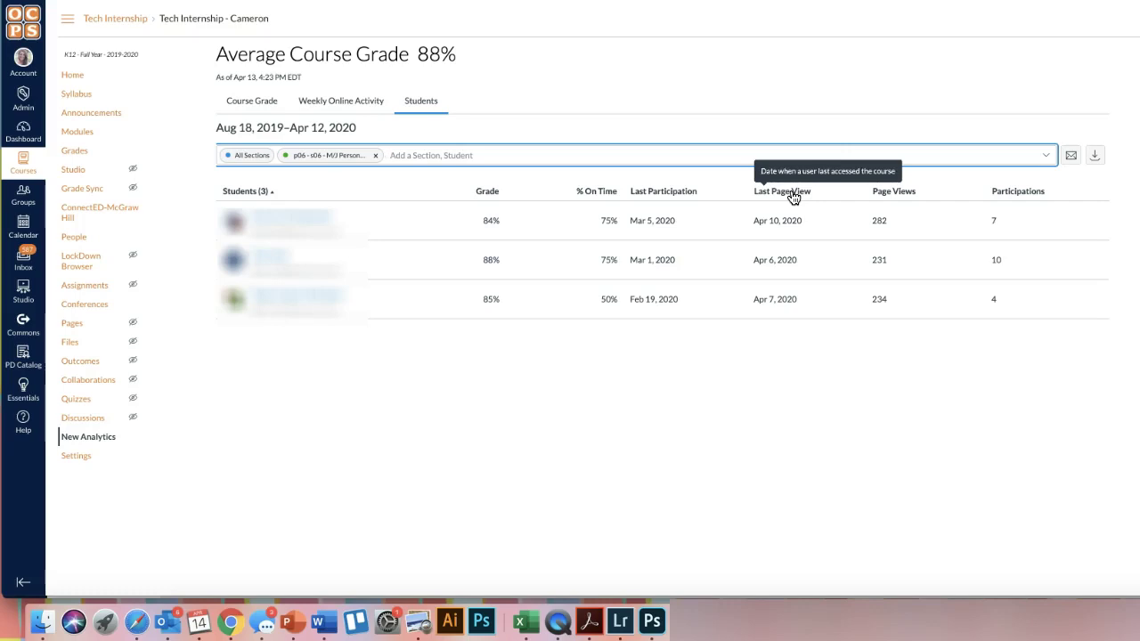
# Sort the p06 students by Last Page View so the earliest access is listed first.
pyautogui.click(794, 198)
pyautogui.click(820, 198)
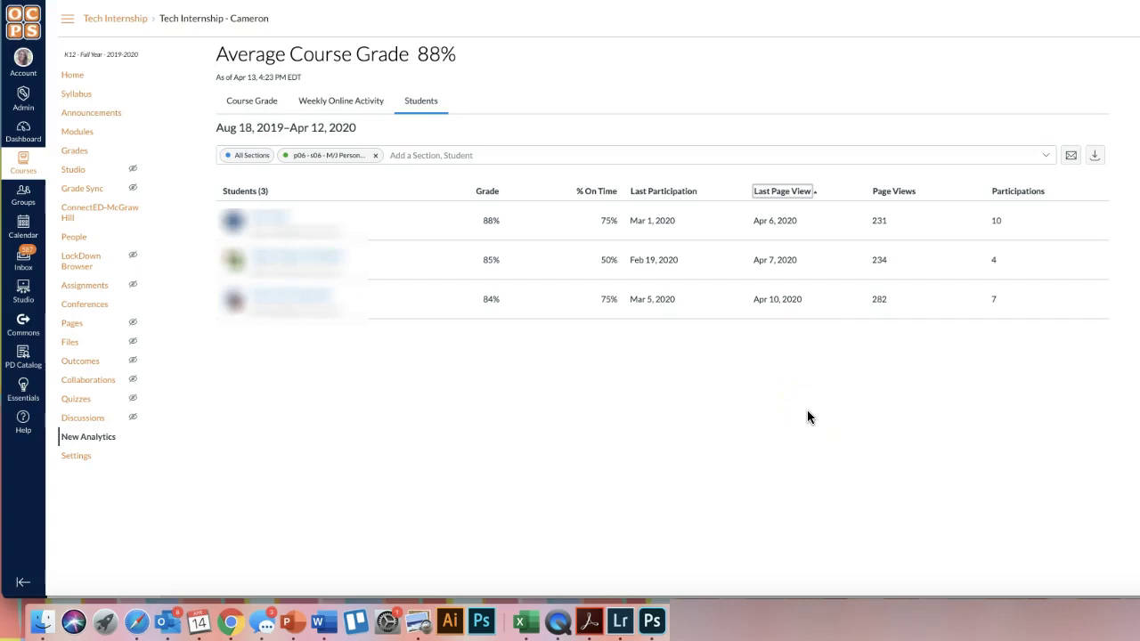
pyautogui.click(728, 433)
# Filter People to the Student role, search for the student by name, and open their User Details.
pyautogui.click(85, 238)
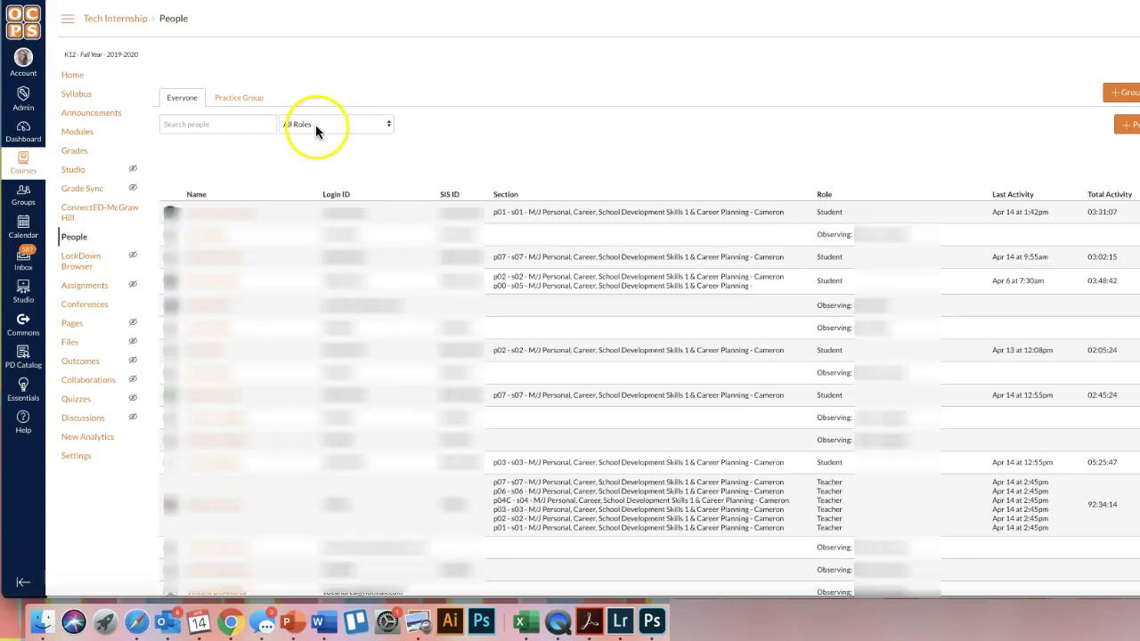
pyautogui.click(315, 125)
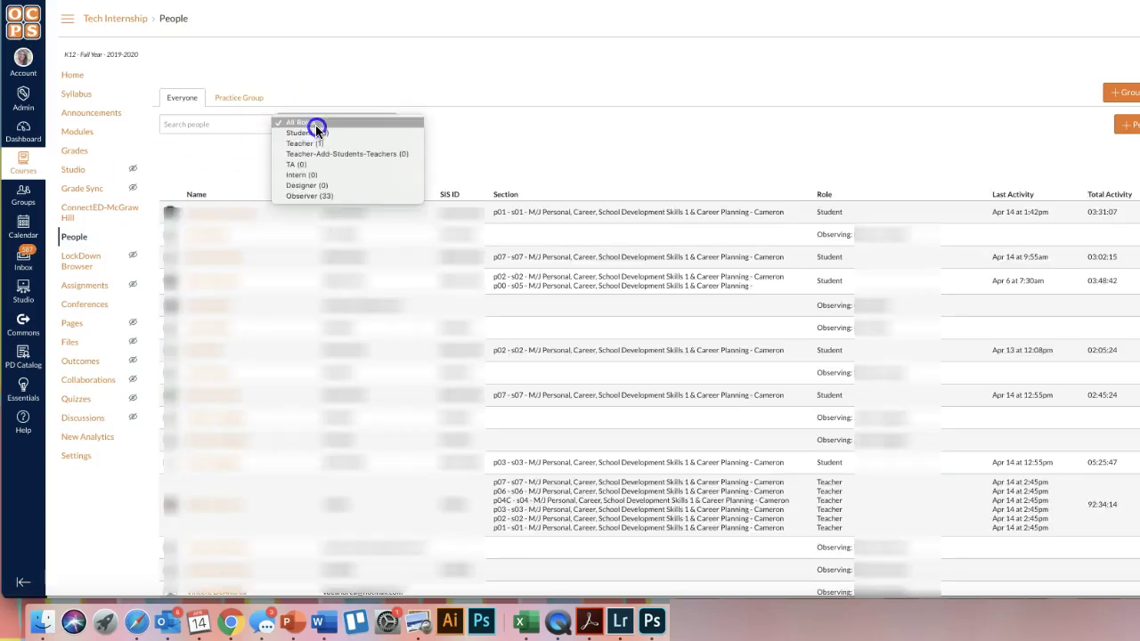
pyautogui.click(316, 131)
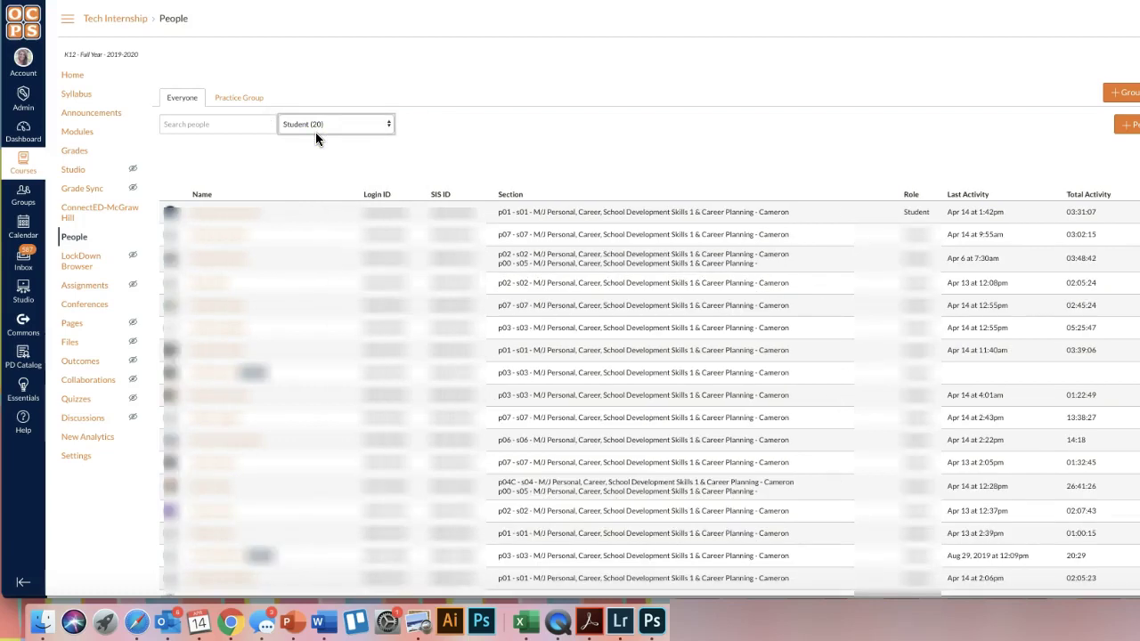
pyautogui.click(237, 128)
pyautogui.write('zara')
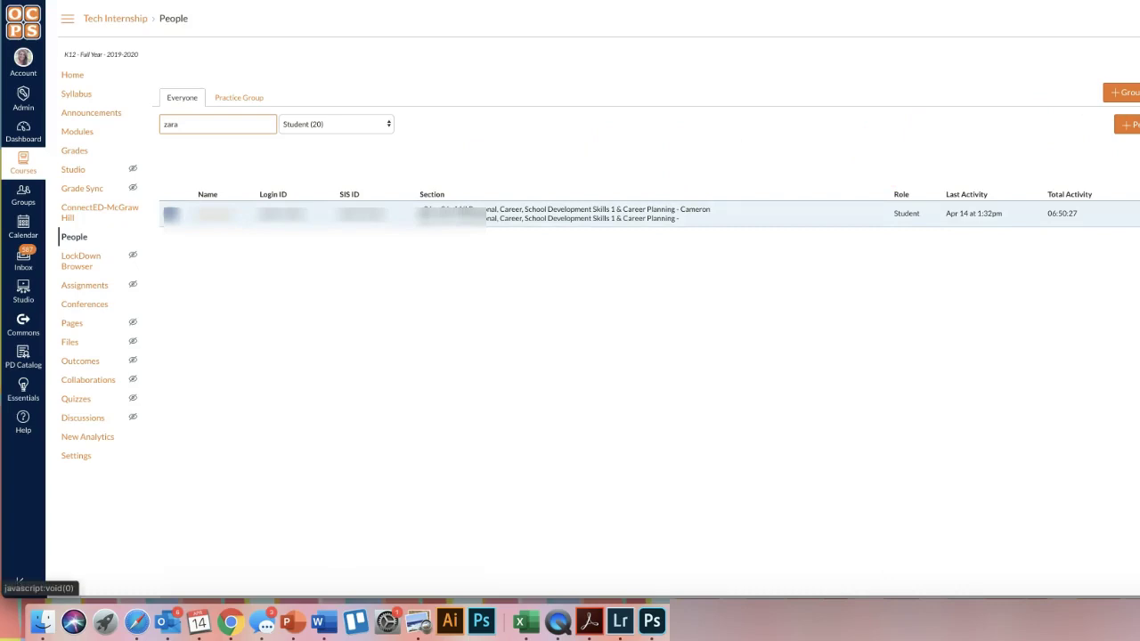
pyautogui.click(1131, 214)
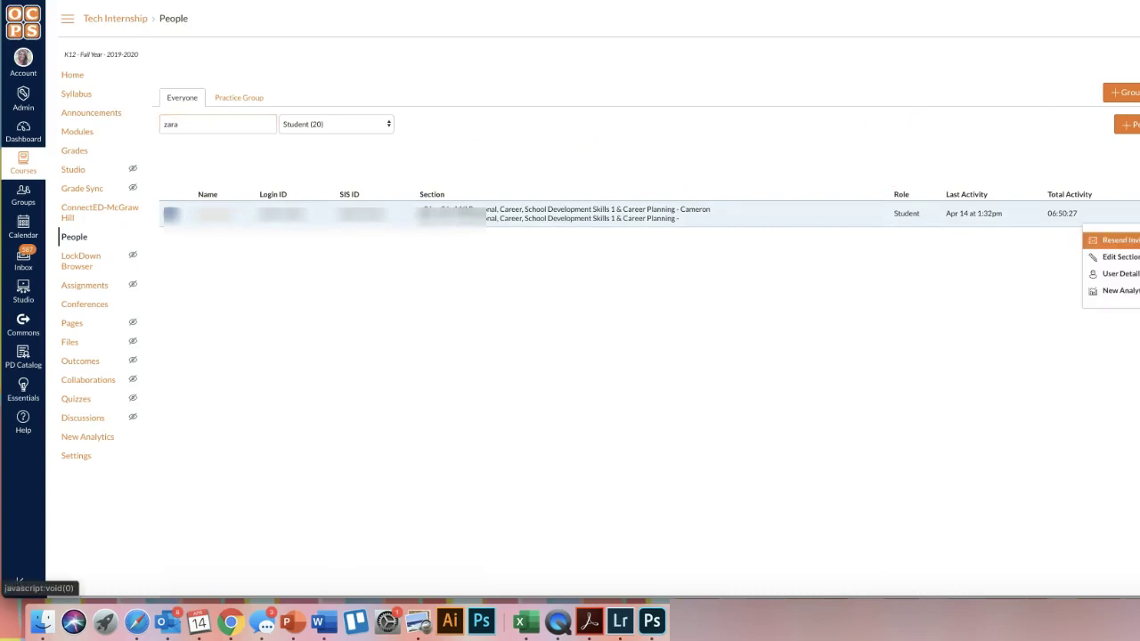
pyautogui.click(1131, 274)
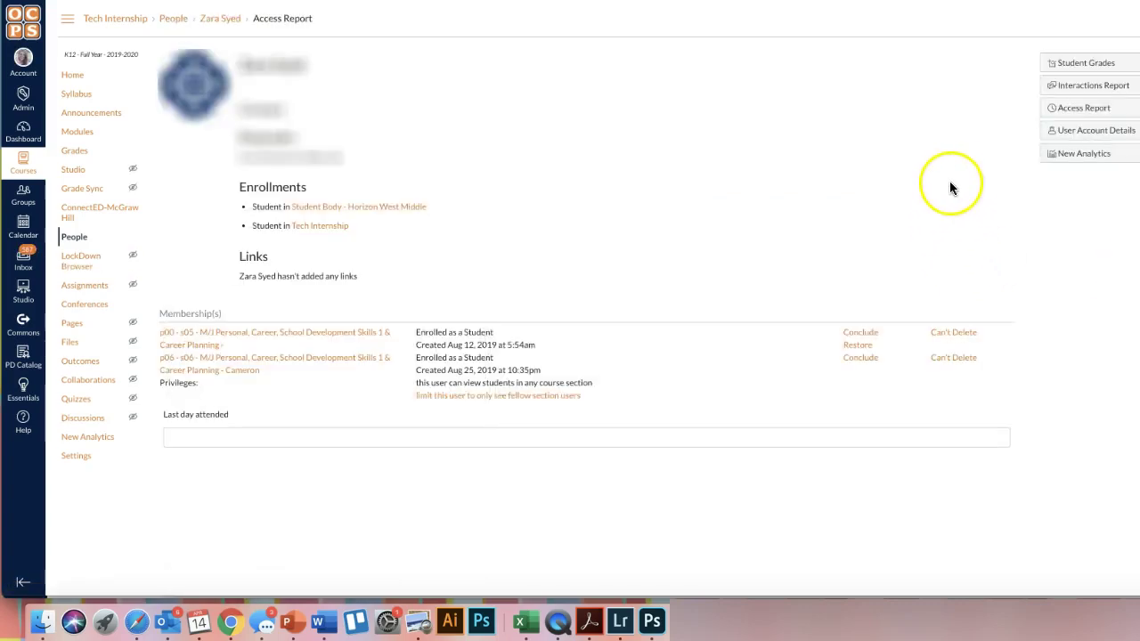
# Open the student's Access Report with times viewed, participations and last viewed dates per item.
pyautogui.click(1061, 114)
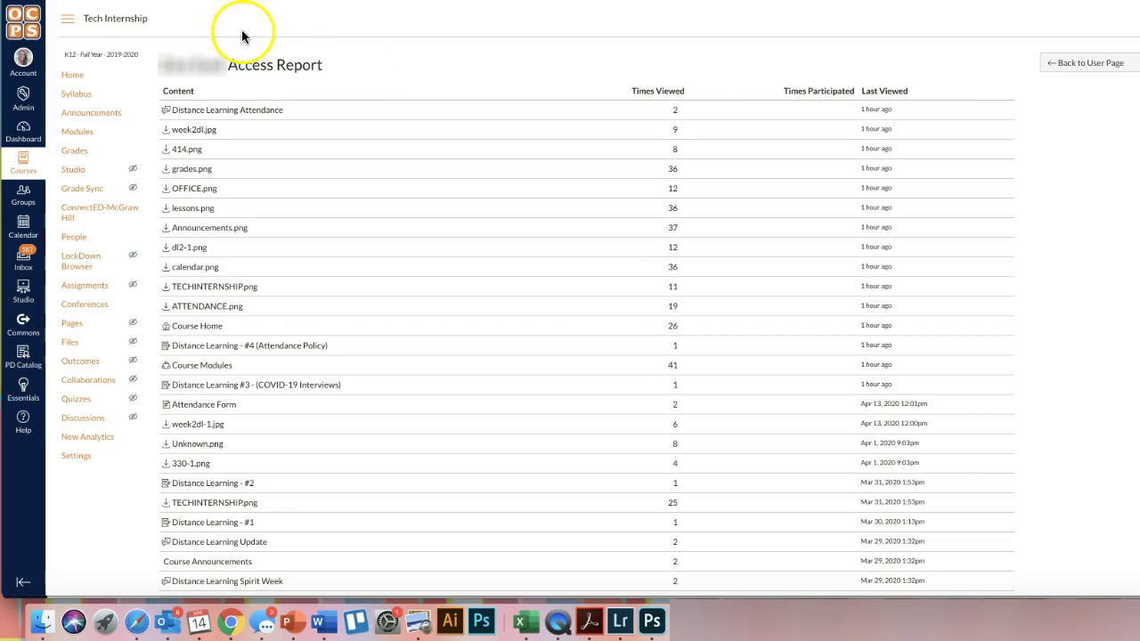
# Go back to New Analytics' Weekly Online Activity chart for all sections.
pyautogui.click(73, 436)
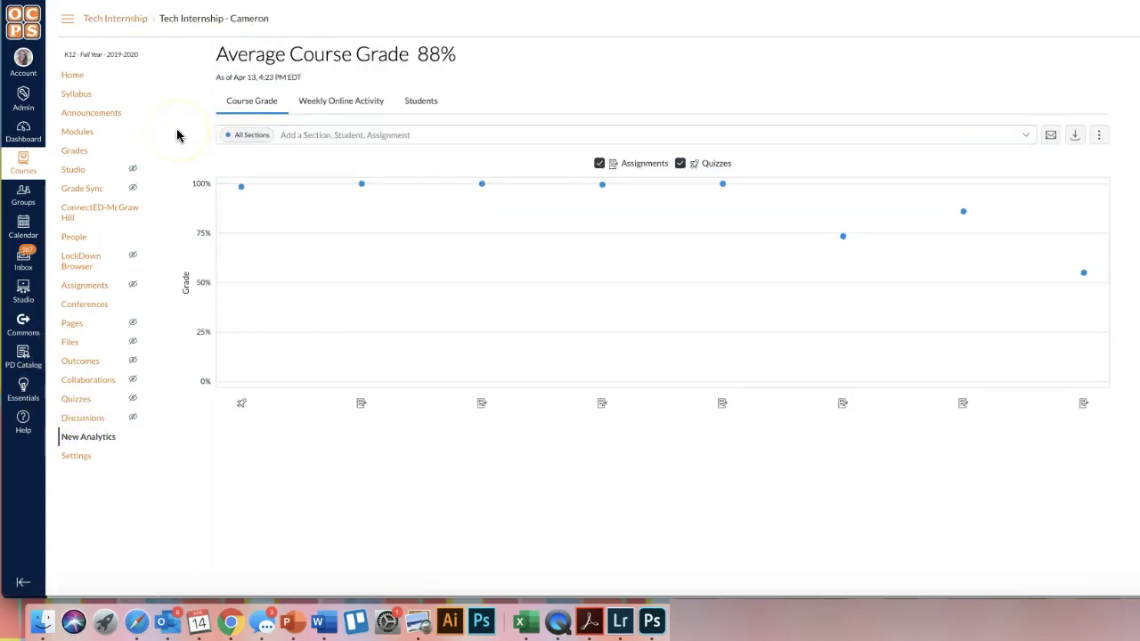
pyautogui.click(327, 107)
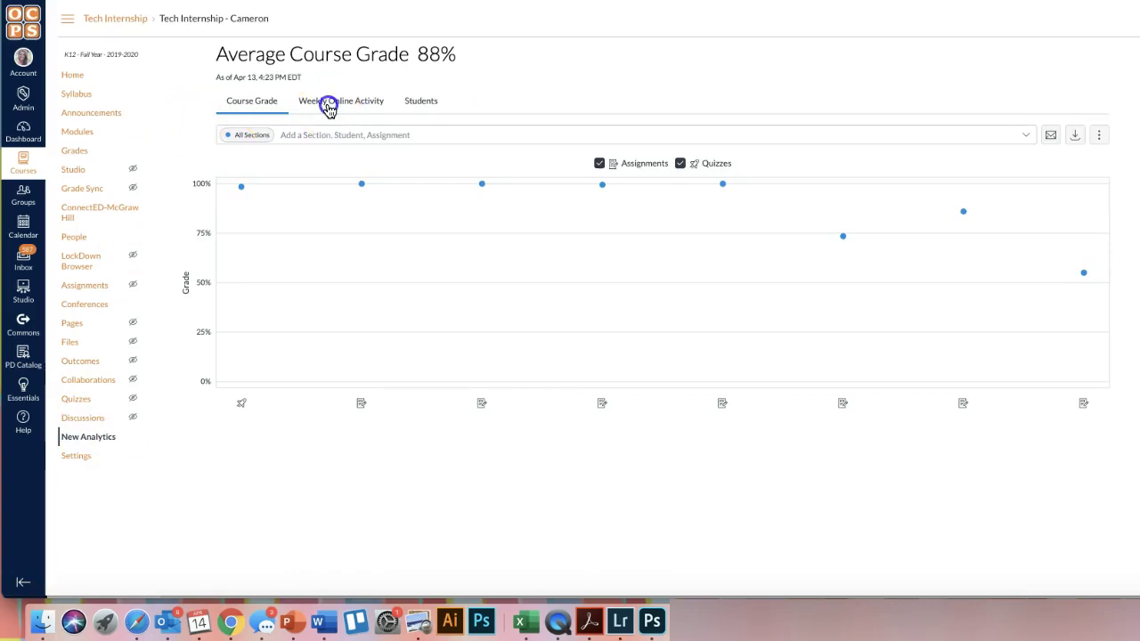
pyautogui.click(325, 155)
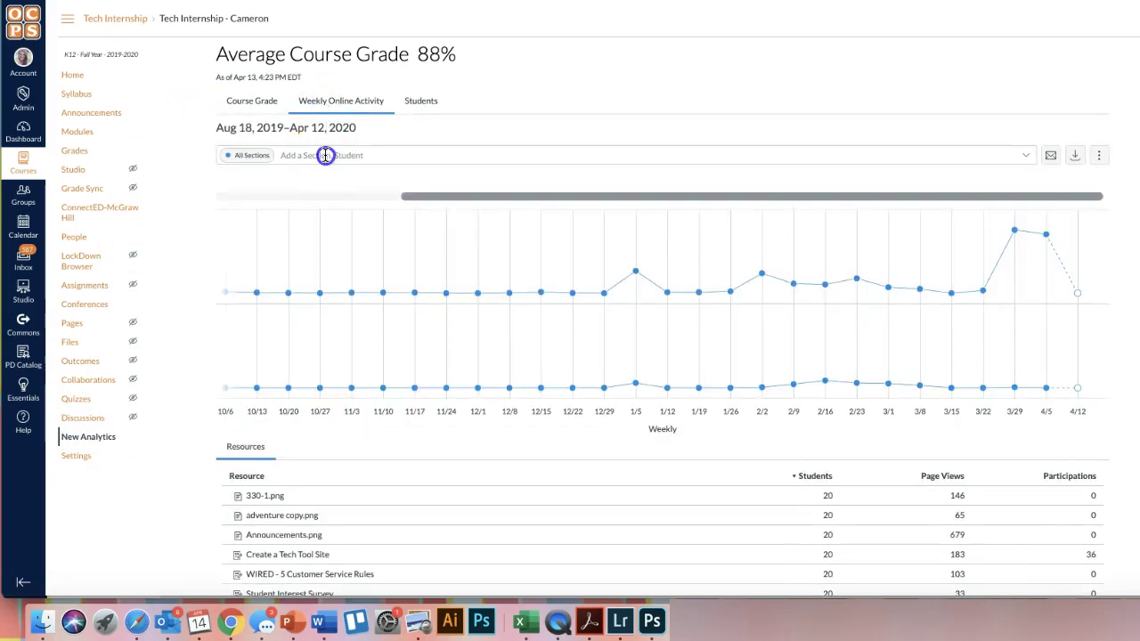
pyautogui.click(325, 155)
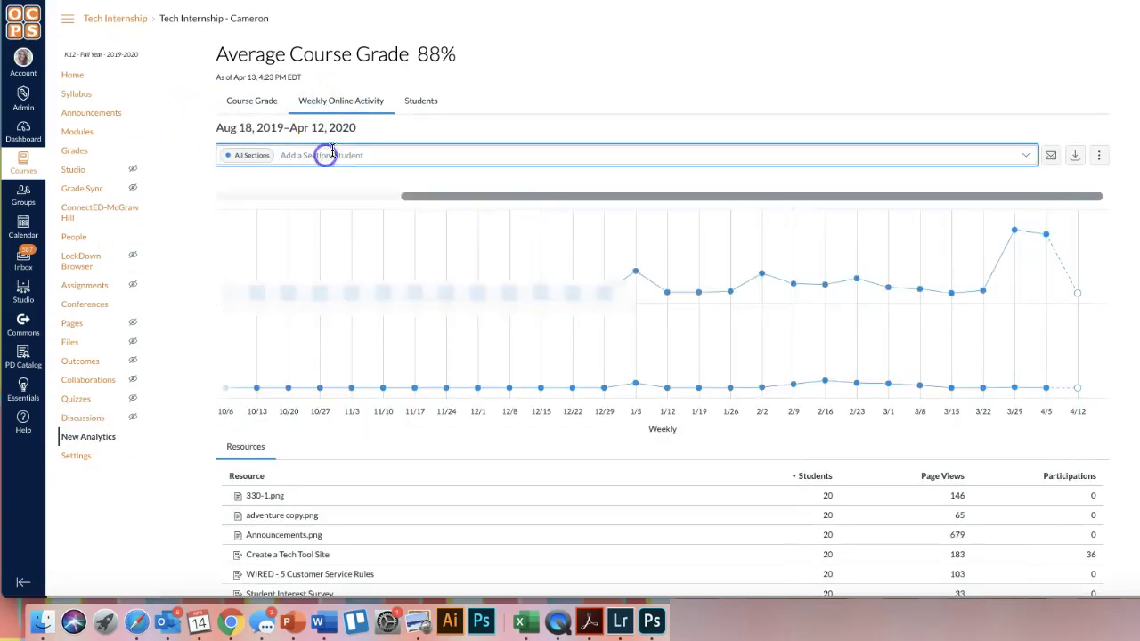
# Select Didn't View in the Message Students Who dialog, then close it unsent.
pyautogui.click(1051, 155)
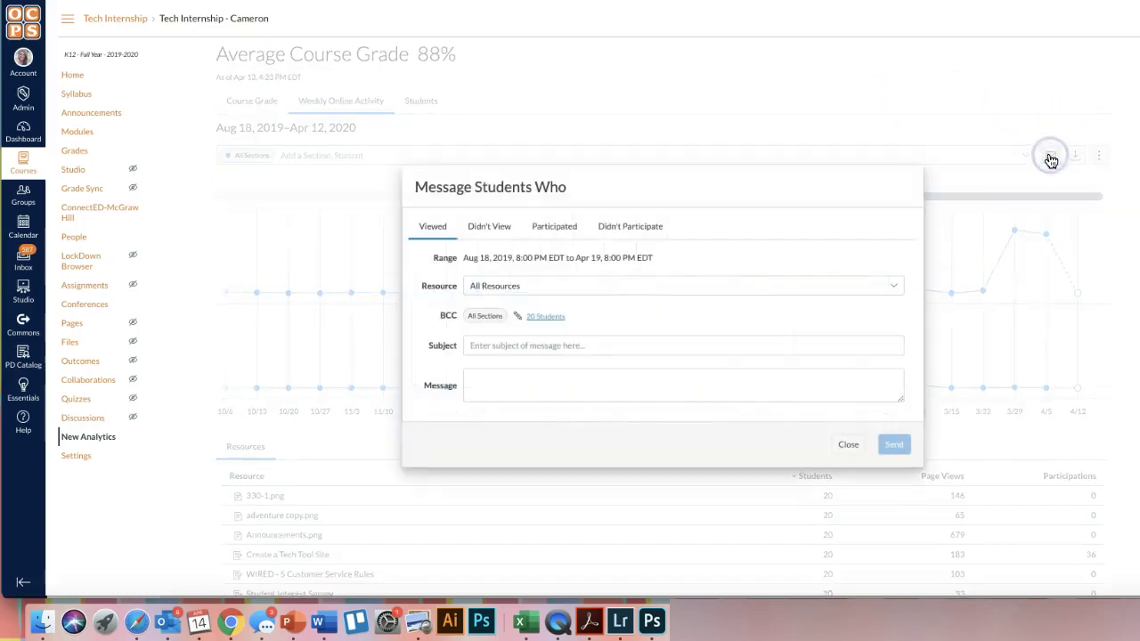
pyautogui.click(499, 228)
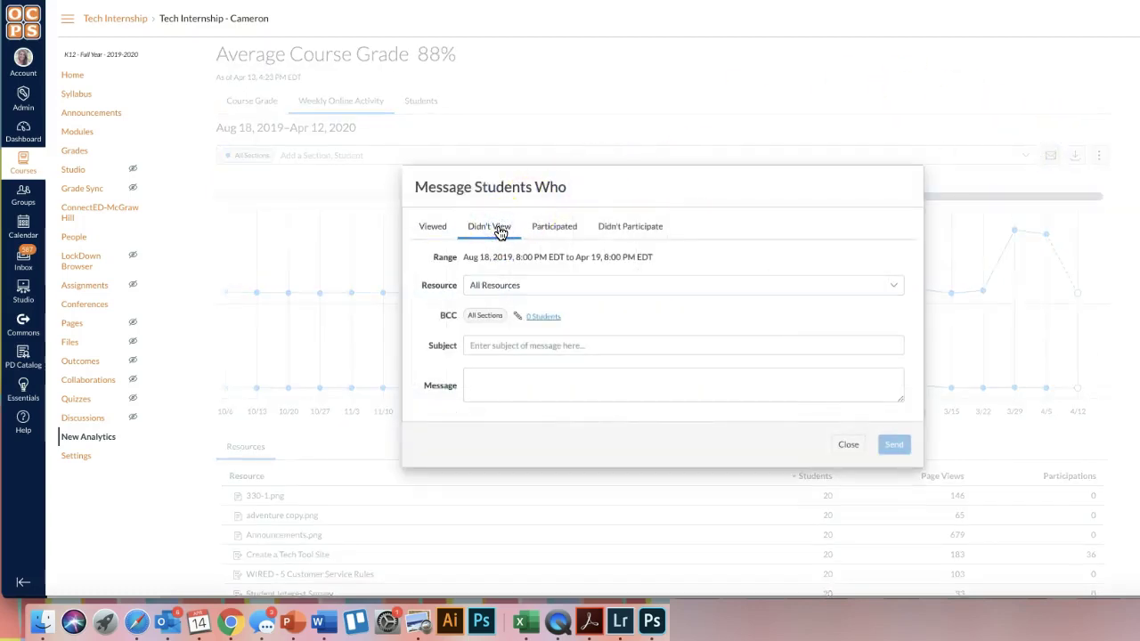
pyautogui.click(848, 447)
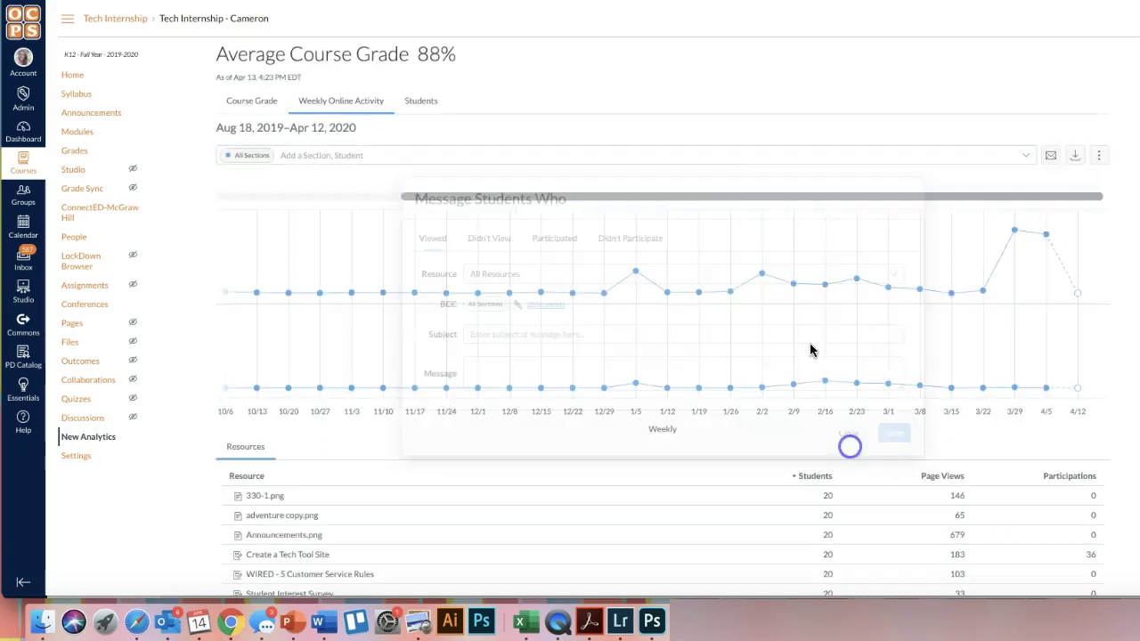
# Sort all students by Last Page View, oldest first (Apr 6, 2020), then go to People.
pyautogui.click(433, 107)
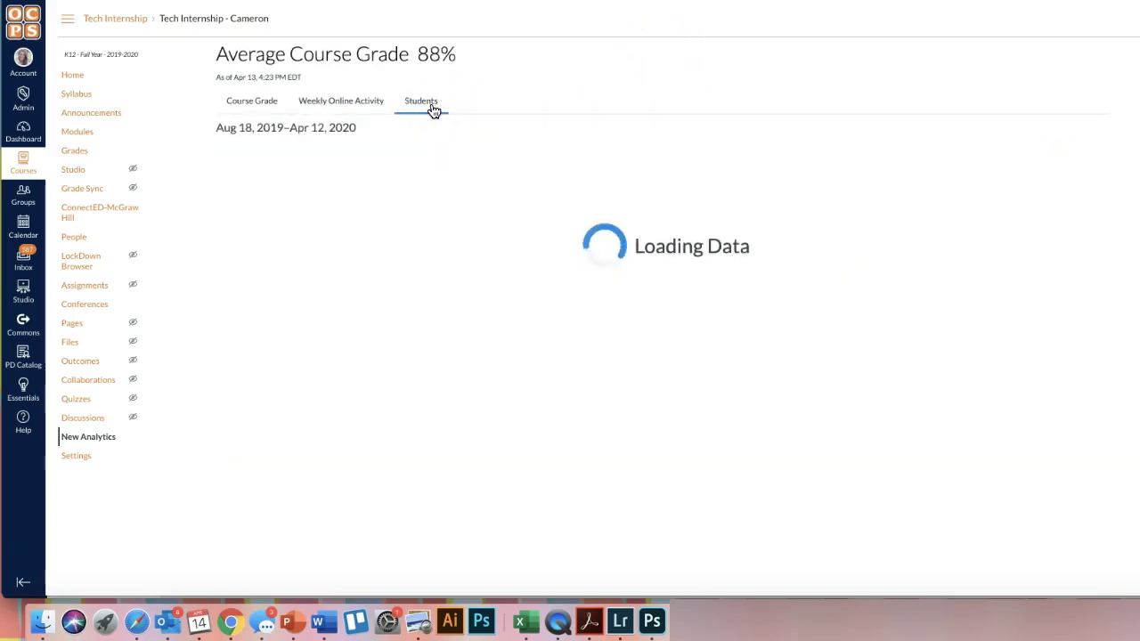
pyautogui.click(382, 153)
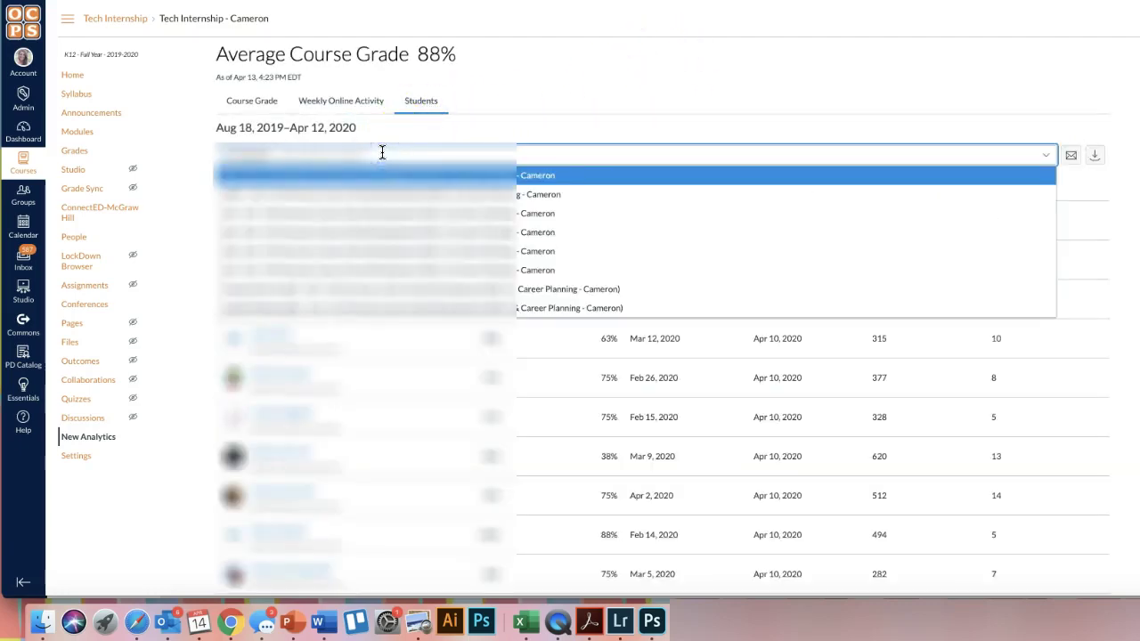
pyautogui.click(554, 159)
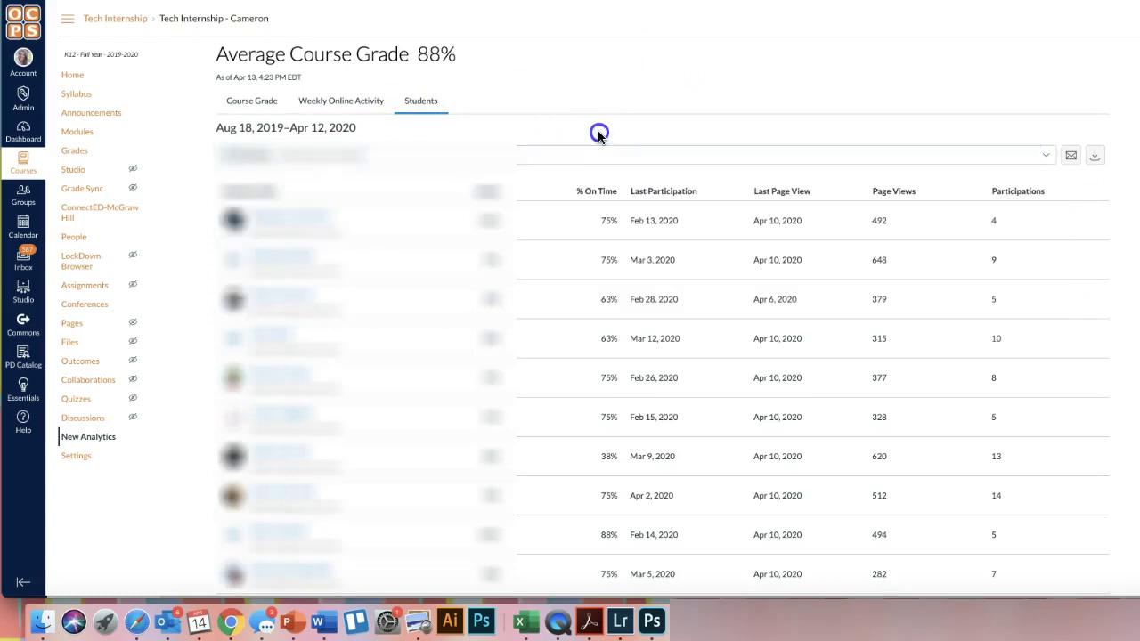
pyautogui.click(781, 193)
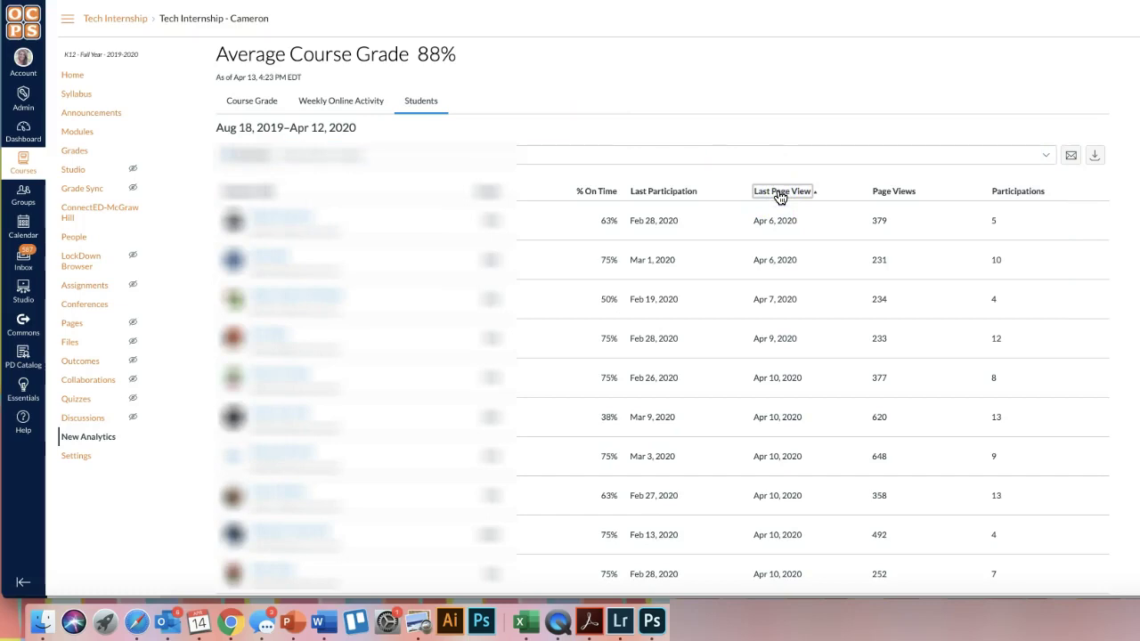
pyautogui.click(76, 237)
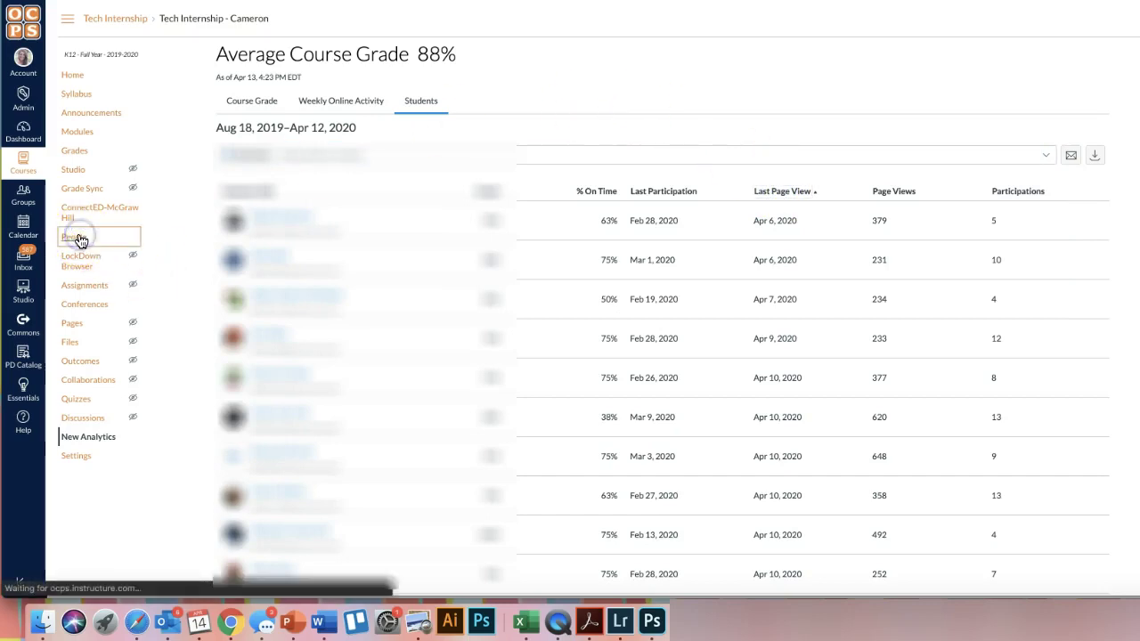